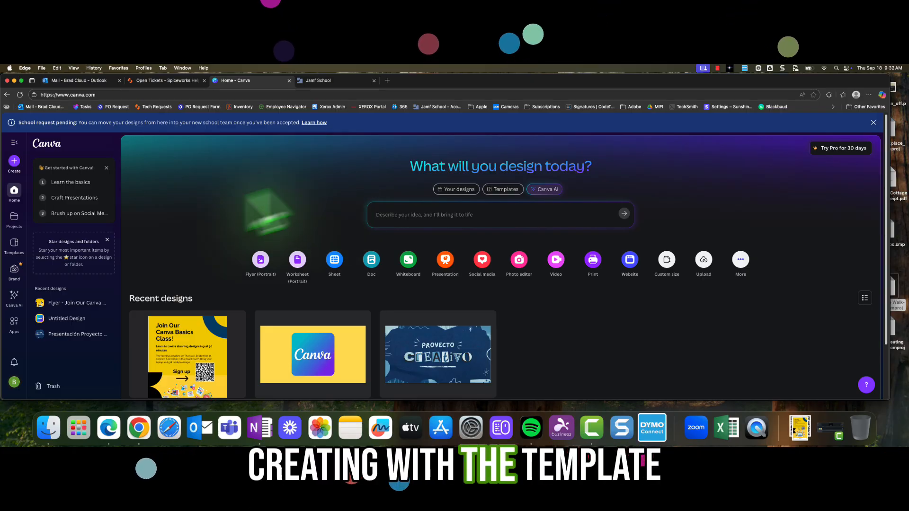
# - Open the Templates section of the home page
pyautogui.click(14, 243)
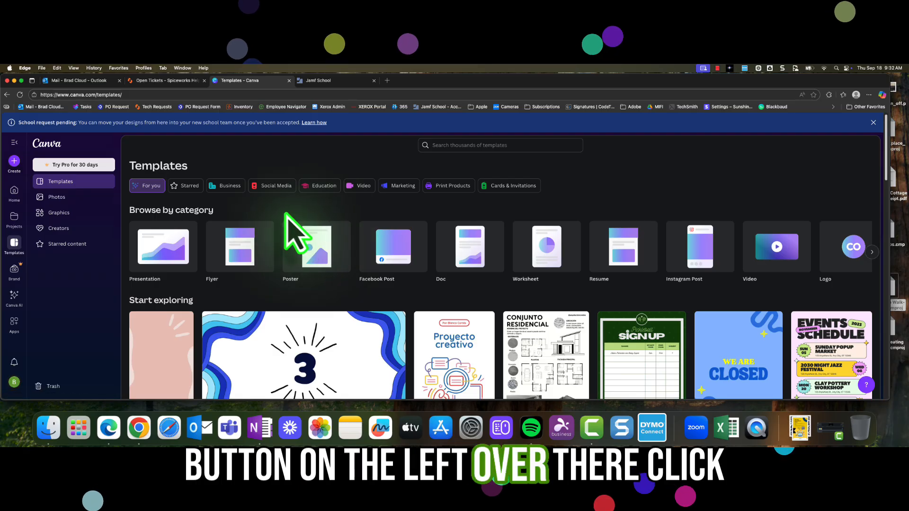
pyautogui.scroll(-1, 303, 232)
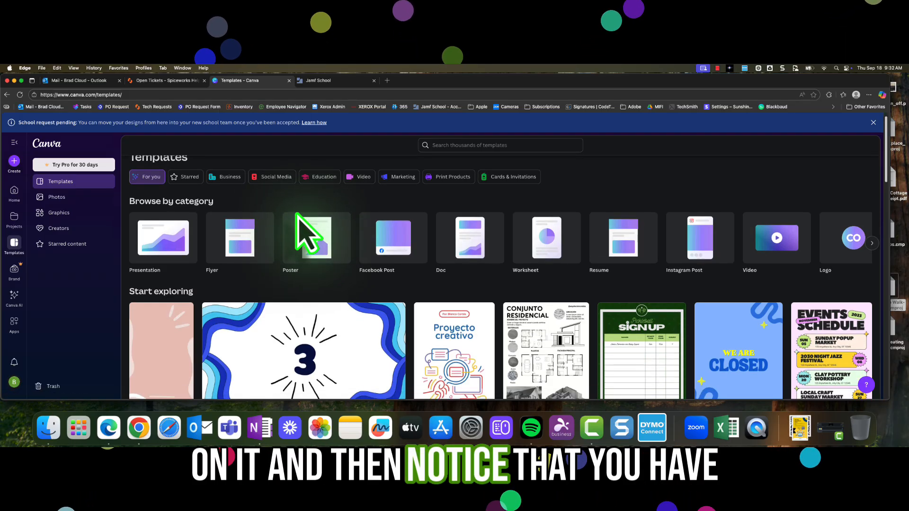
pyautogui.click(718, 67)
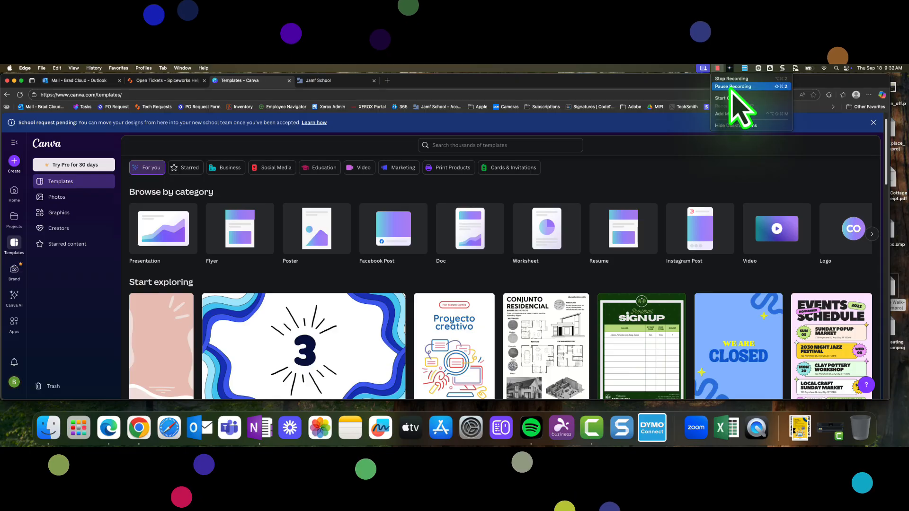
pyautogui.click(732, 88)
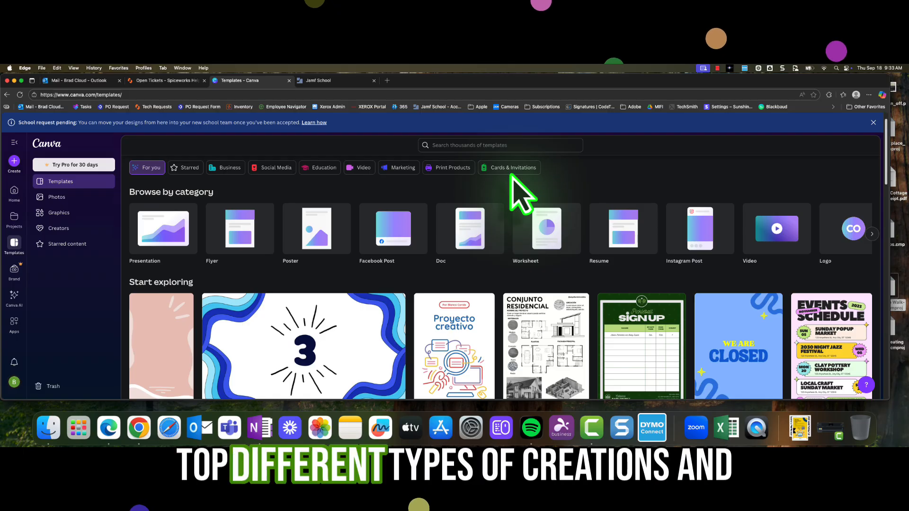
# - Browse the template categories and the Start exploring gallery
pyautogui.scroll(-2, 524, 247)
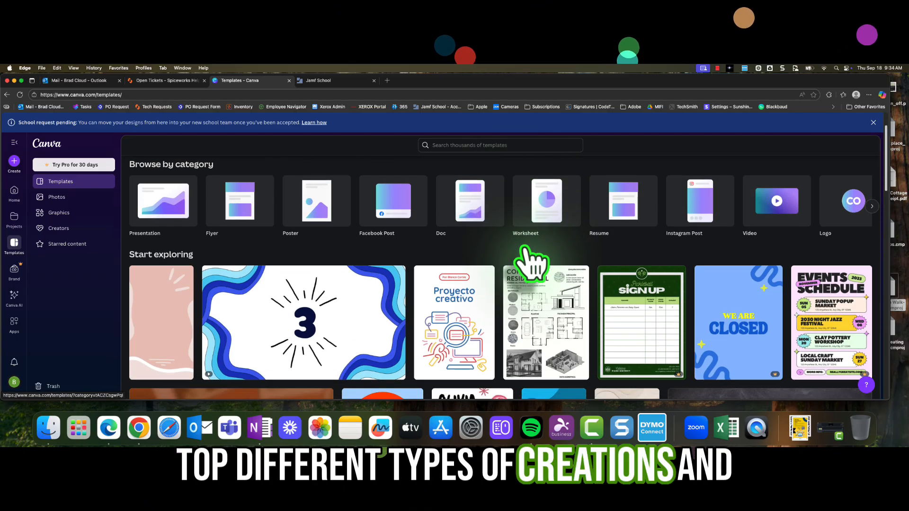
pyautogui.scroll(-4, 534, 267)
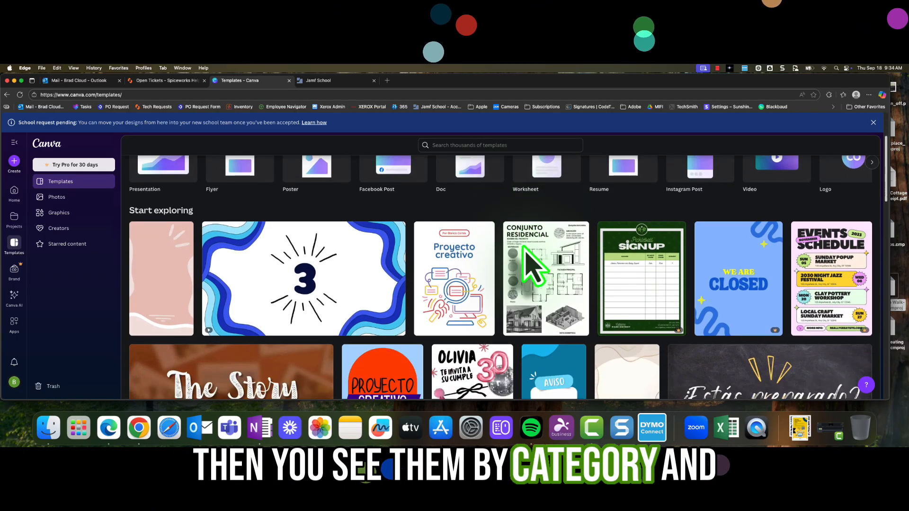
pyautogui.scroll(-3, 531, 262)
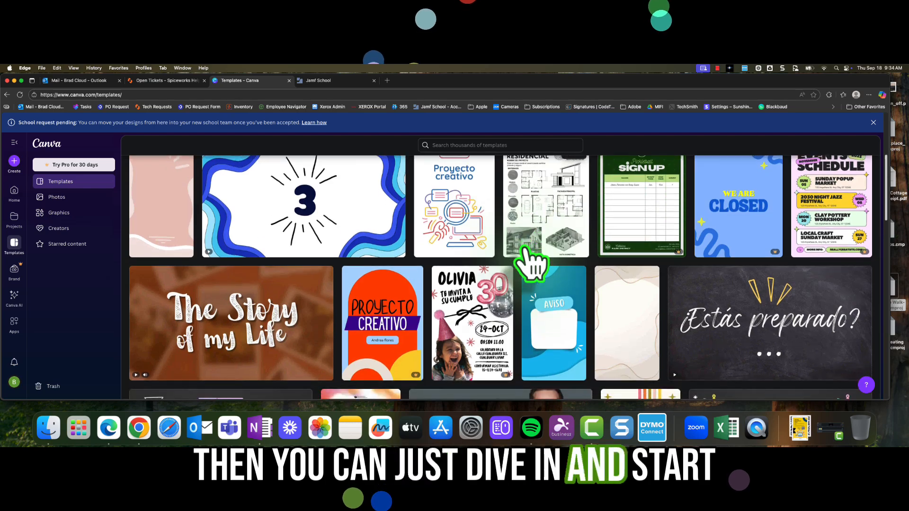
pyautogui.scroll(-4, 530, 263)
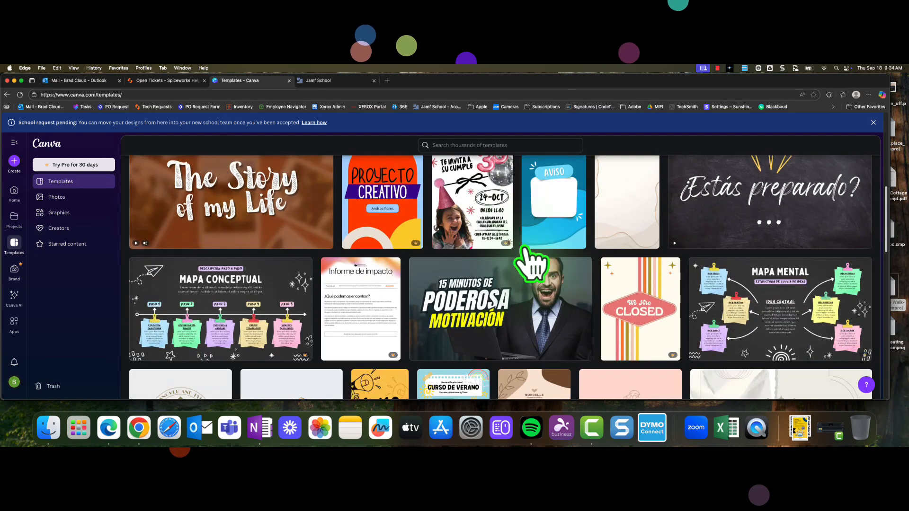
pyautogui.scroll(9, 532, 263)
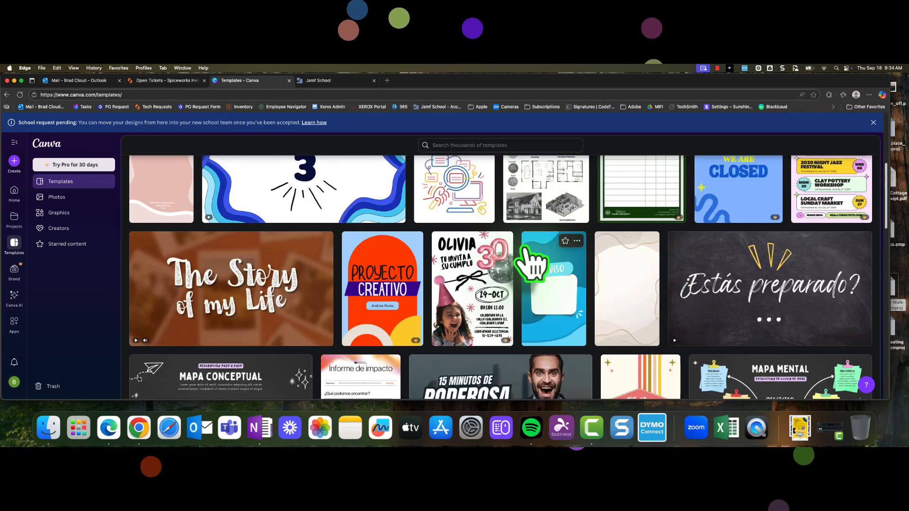
pyautogui.scroll(4, 530, 263)
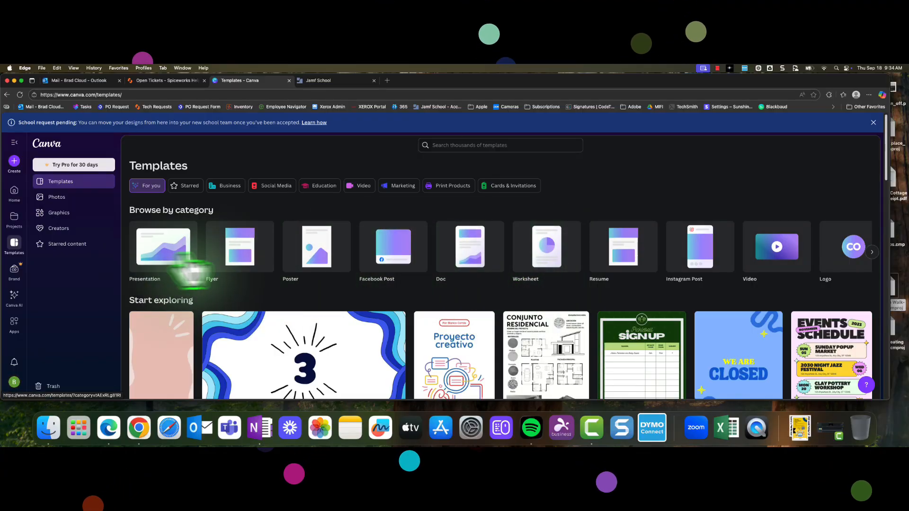
# - Open the Presentation templates category
pyautogui.click(161, 254)
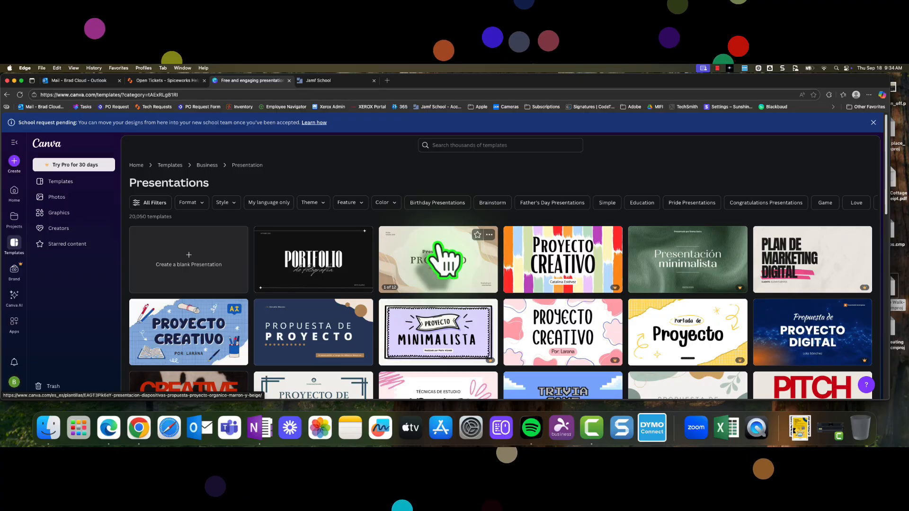
pyautogui.click(456, 147)
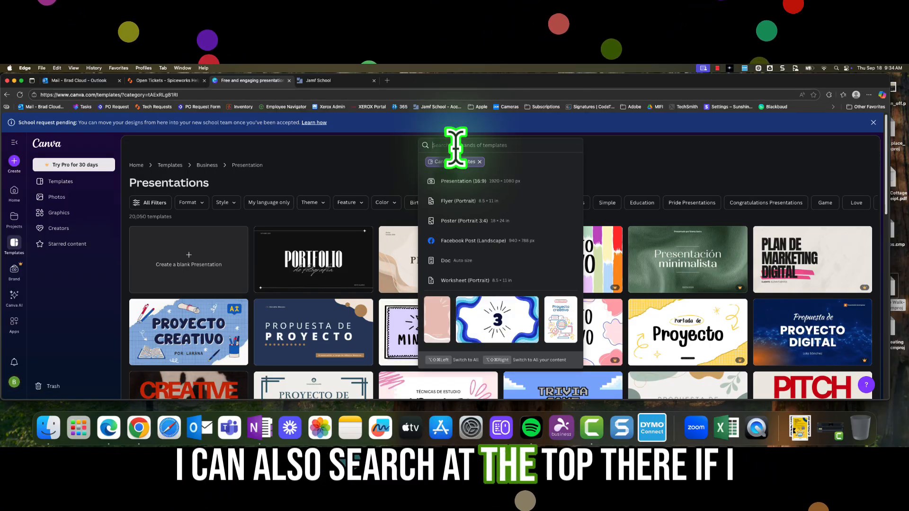
pyautogui.click(619, 156)
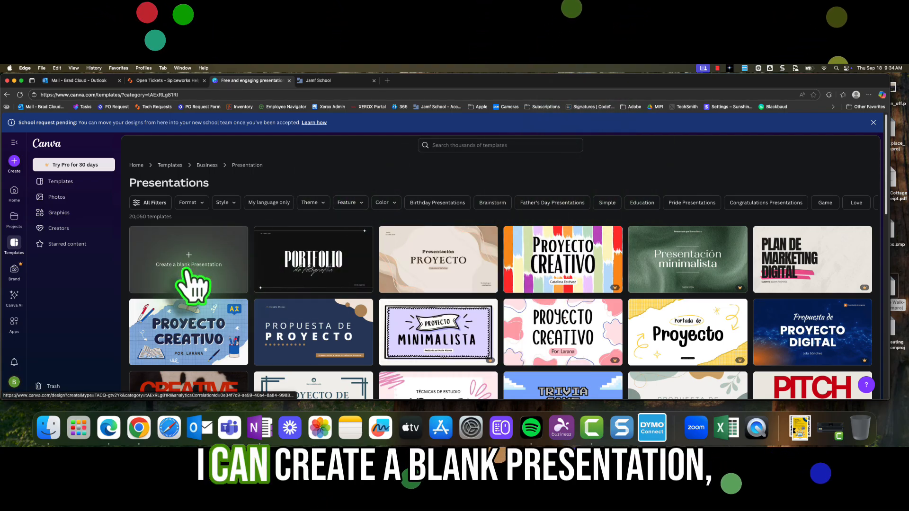
pyautogui.click(152, 204)
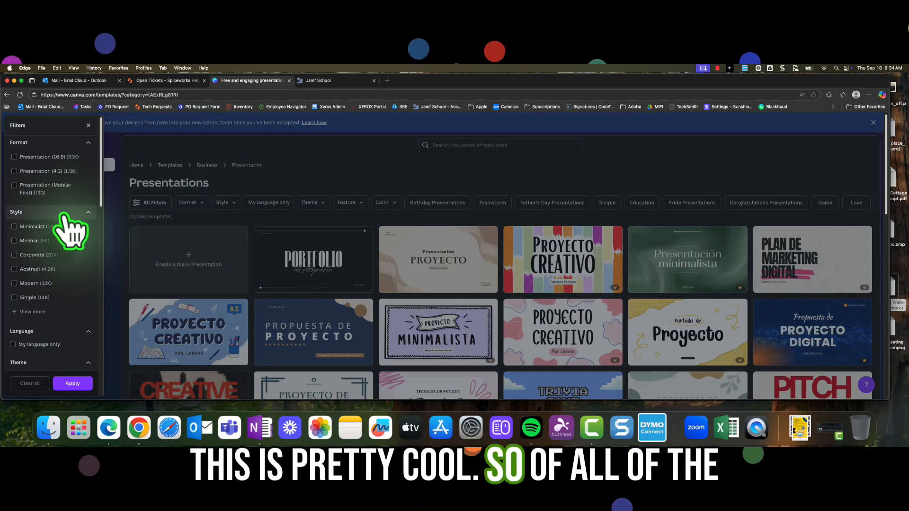
pyautogui.click(57, 225)
pyautogui.scroll(-2, 64, 244)
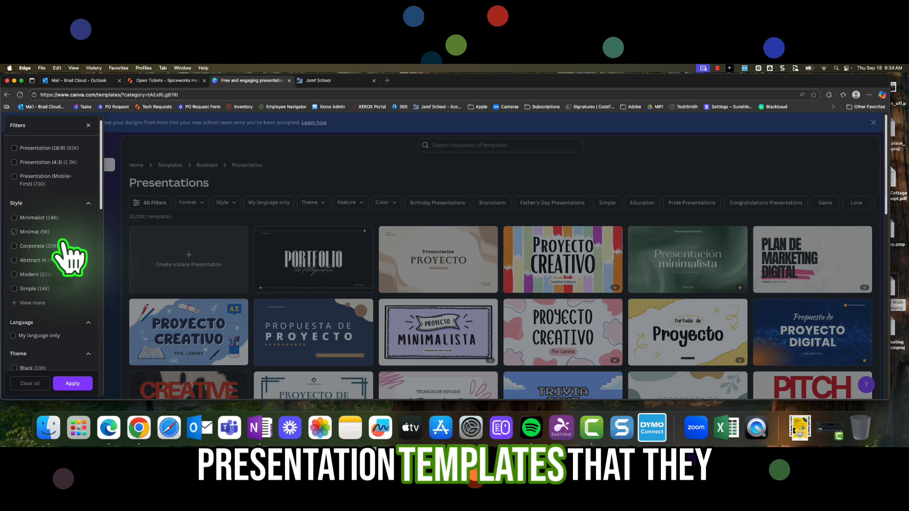
pyautogui.click(64, 248)
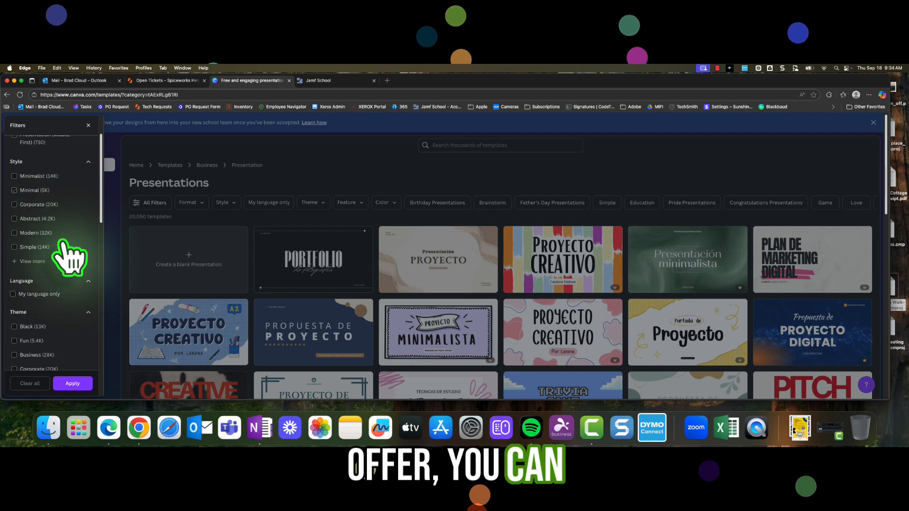
pyautogui.scroll(-3, 64, 249)
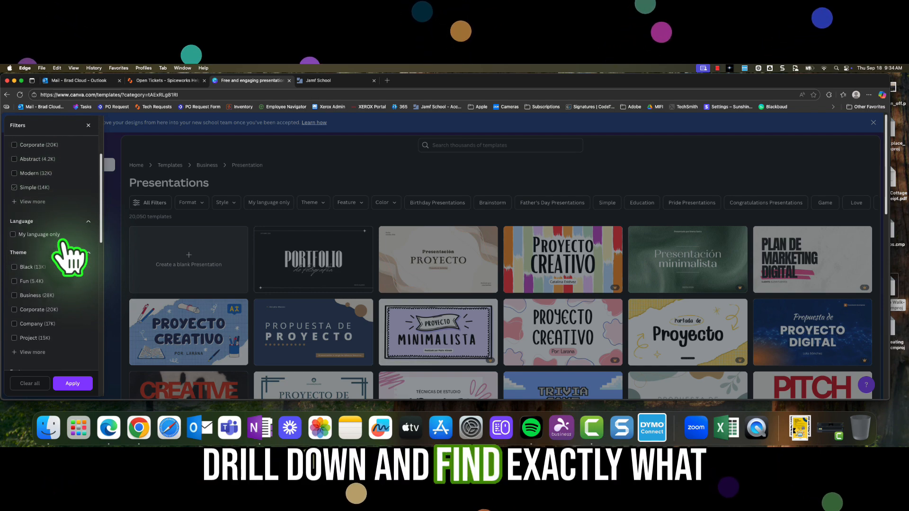
pyautogui.scroll(-3, 64, 246)
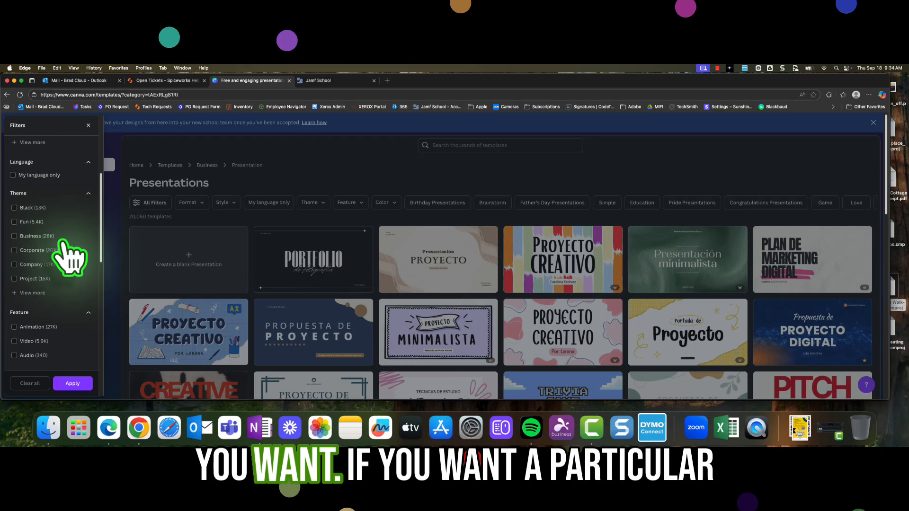
pyautogui.scroll(-2, 69, 255)
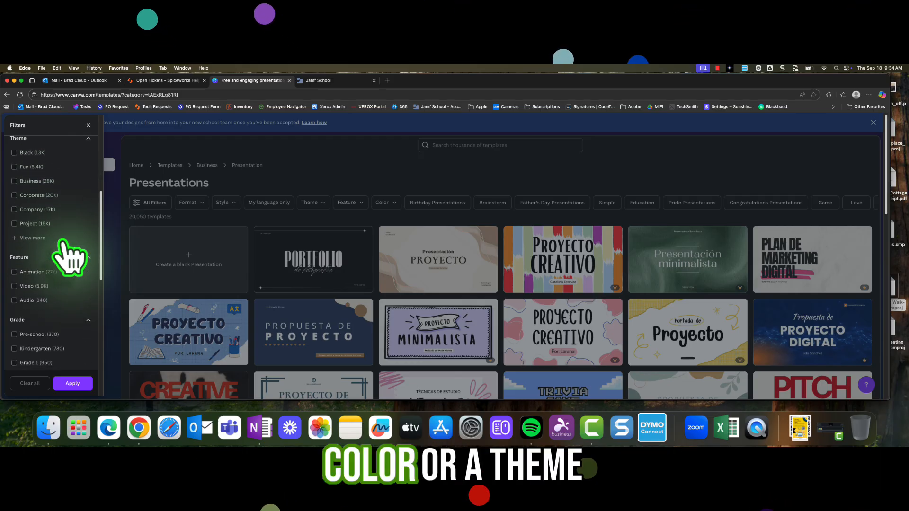
pyautogui.click(300, 162)
# - Filter the presentation templates by the blue colour #4A66FB
pyautogui.click(198, 204)
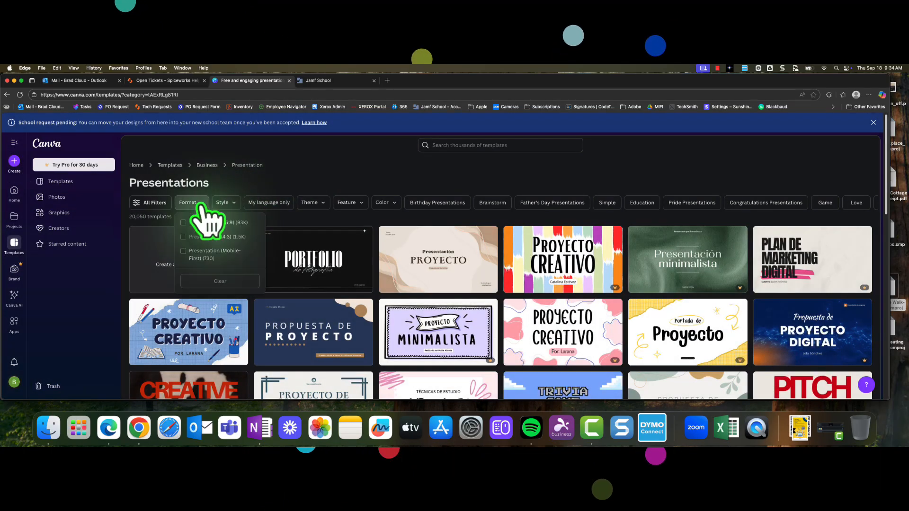
pyautogui.click(199, 205)
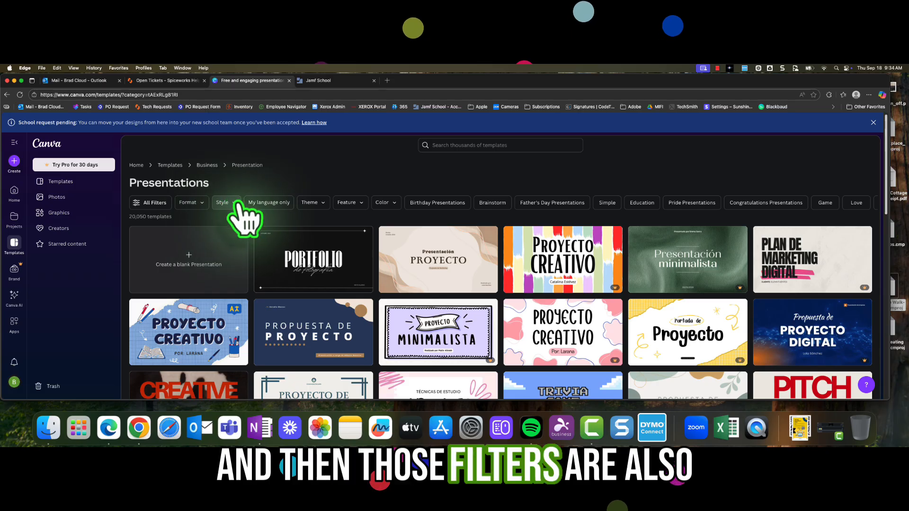
pyautogui.click(235, 203)
pyautogui.click(236, 204)
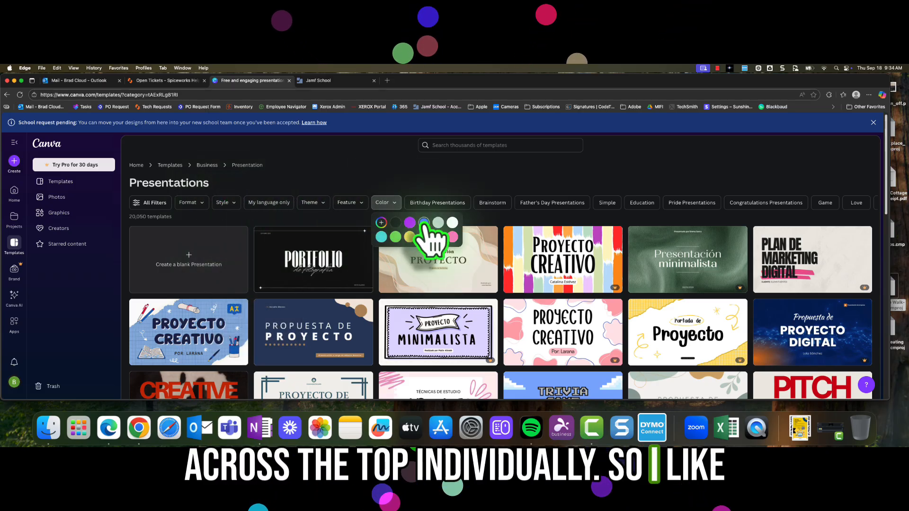
pyautogui.click(424, 222)
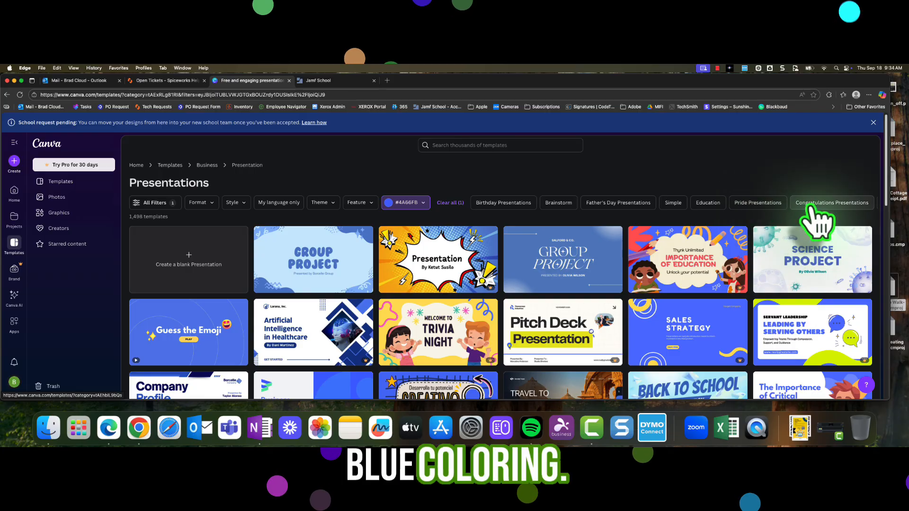
# - Switch to Education presentations and preview the Classroom Rules Presentation in Blue and Pink Fun Style
pyautogui.click(710, 204)
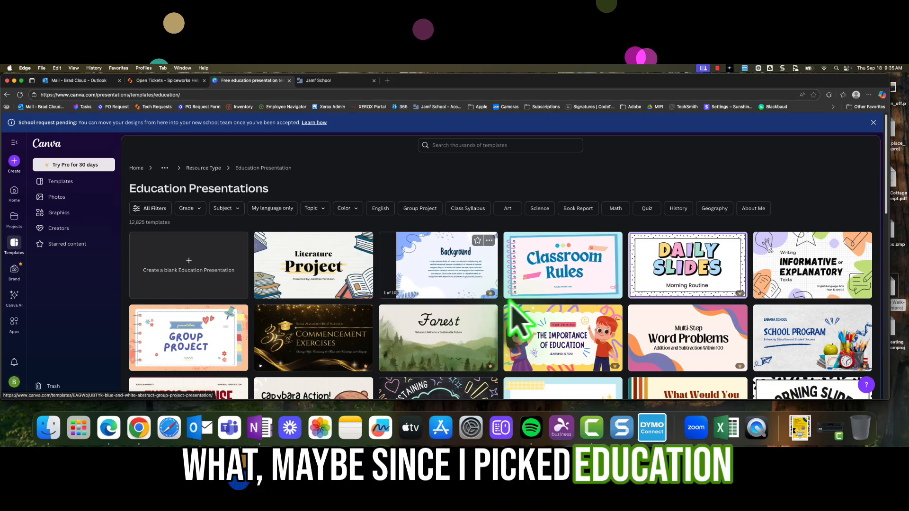
pyautogui.click(587, 271)
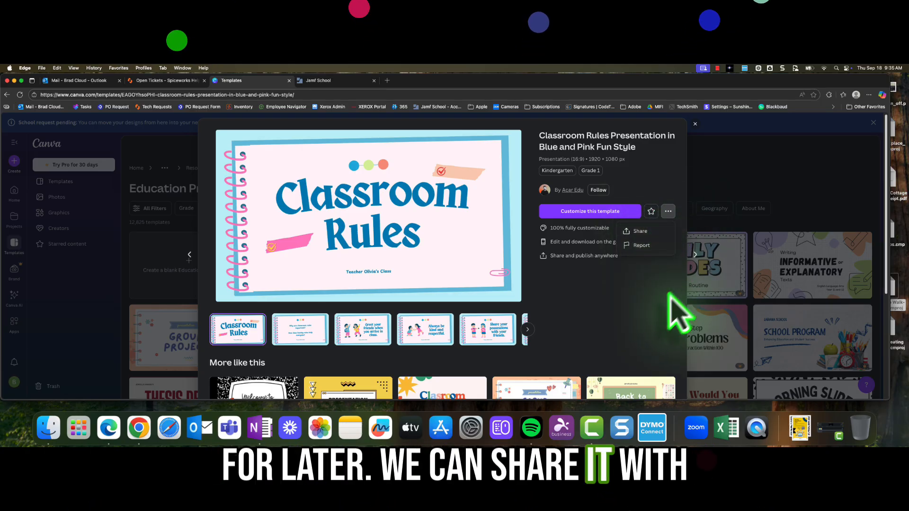
# - Scroll through the similar templates listed below the preview
pyautogui.click(673, 317)
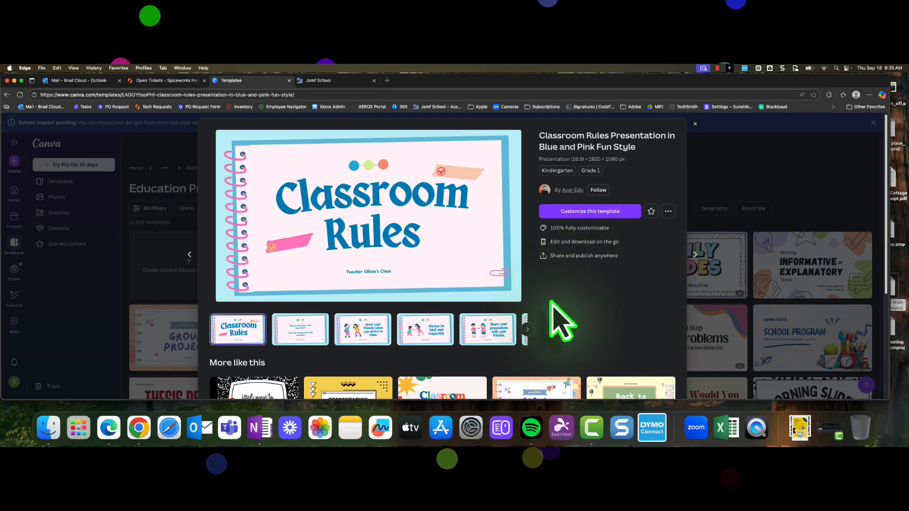
pyautogui.scroll(-5, 584, 330)
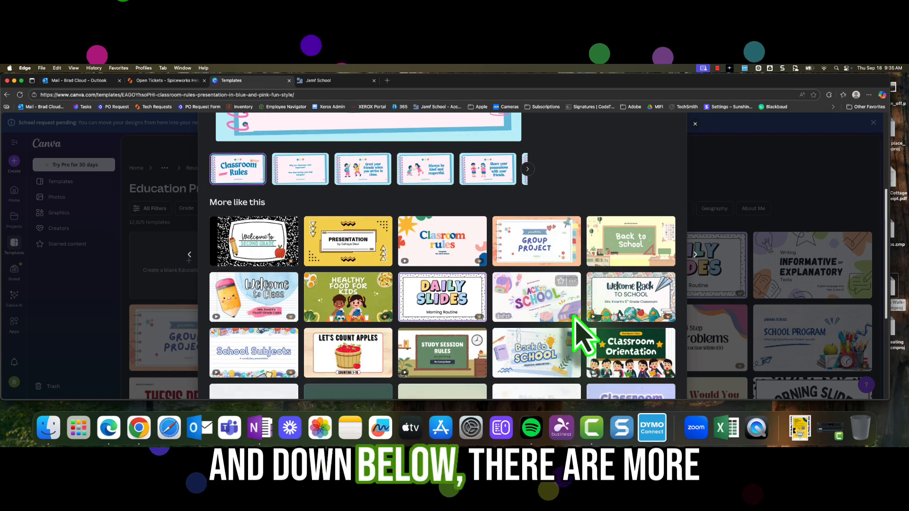
pyautogui.scroll(-2, 584, 330)
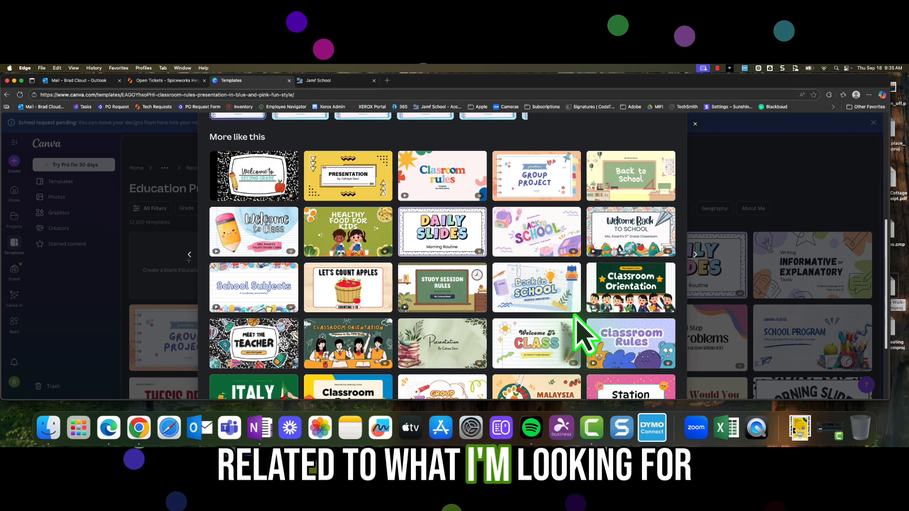
pyautogui.scroll(7, 585, 330)
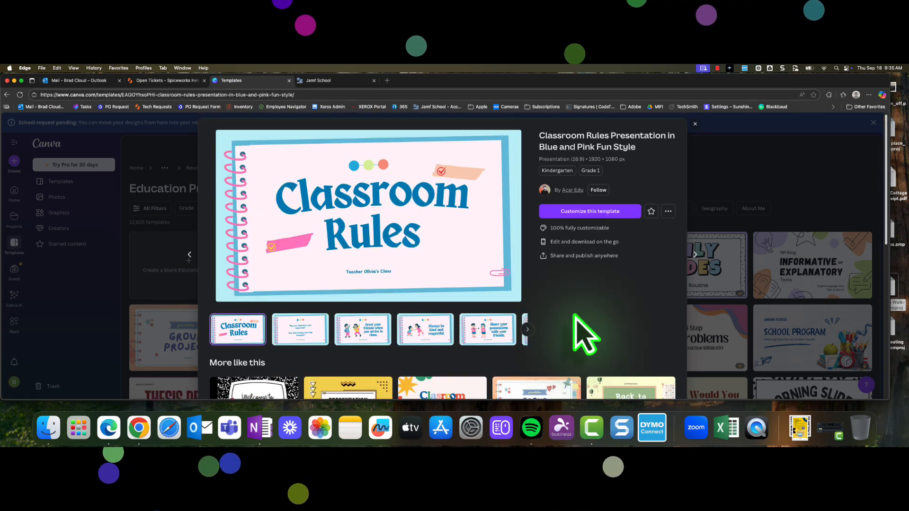
# - Customize the Classroom Rules template and open its second page in the editor
pyautogui.click(595, 213)
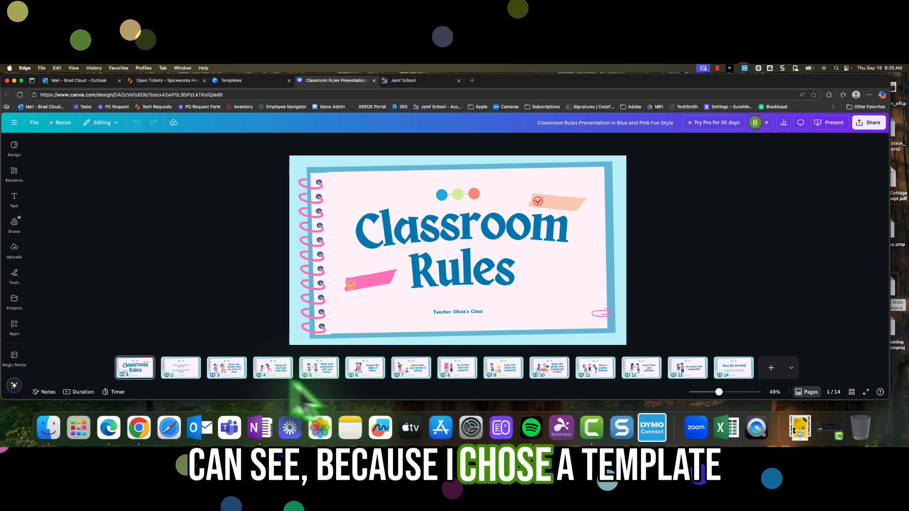
pyautogui.moveTo(185, 379)
pyautogui.mouseDown()
pyautogui.moveTo(106, 375)
pyautogui.moveTo(112, 392)
pyautogui.moveTo(217, 386)
pyautogui.moveTo(93, 382)
pyautogui.moveTo(203, 384)
pyautogui.mouseUp()
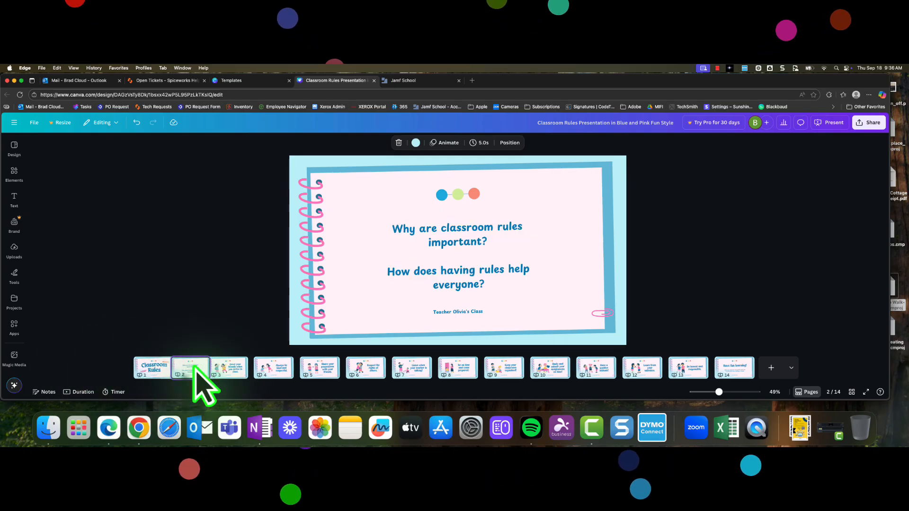
pyautogui.click(489, 264)
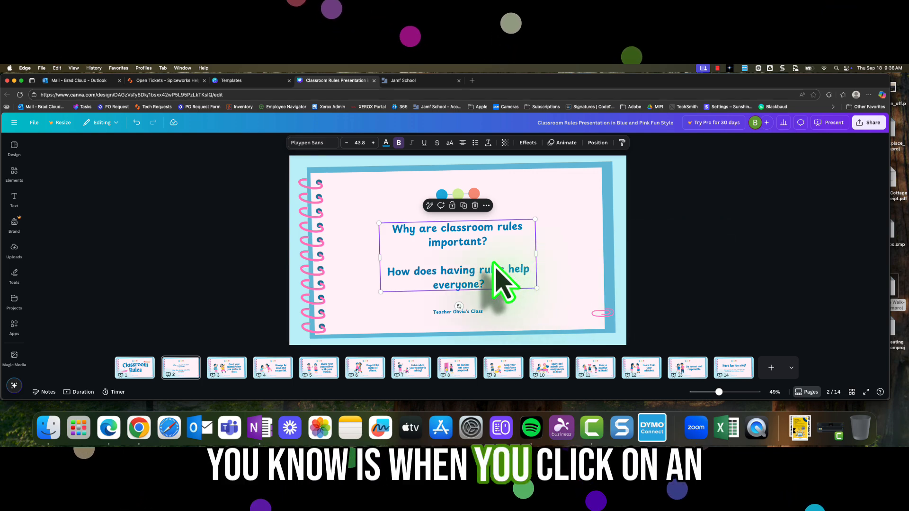
pyautogui.moveTo(494, 263); pyautogui.dragTo(531, 264)
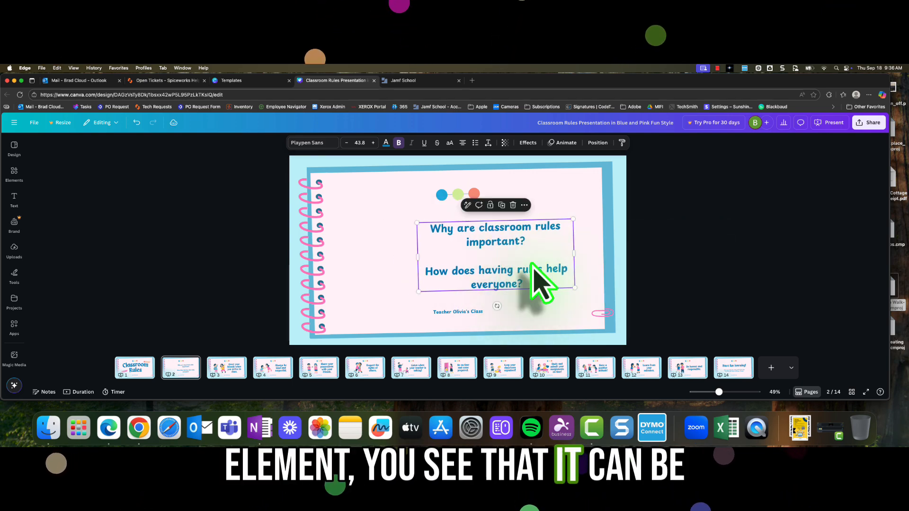
pyautogui.press('super+z')
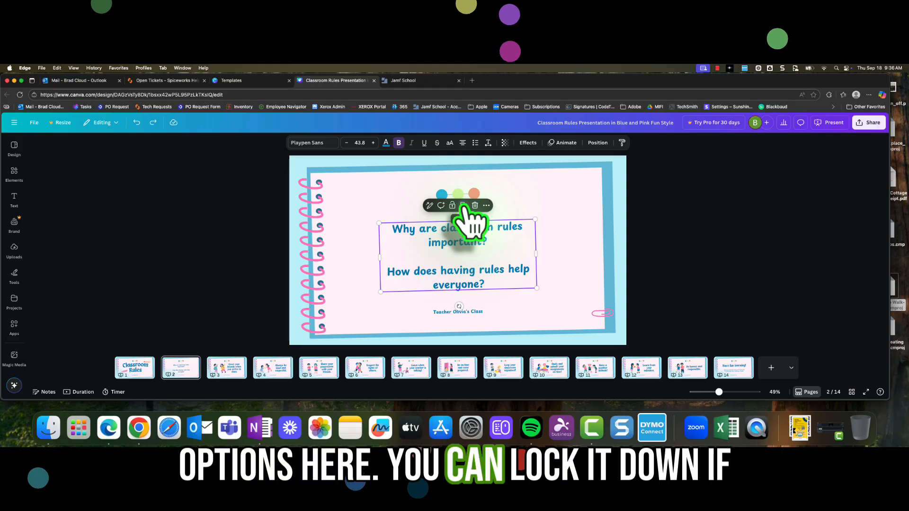
# - Open the question text box's more-options menu and scroll through its options
pyautogui.click(486, 206)
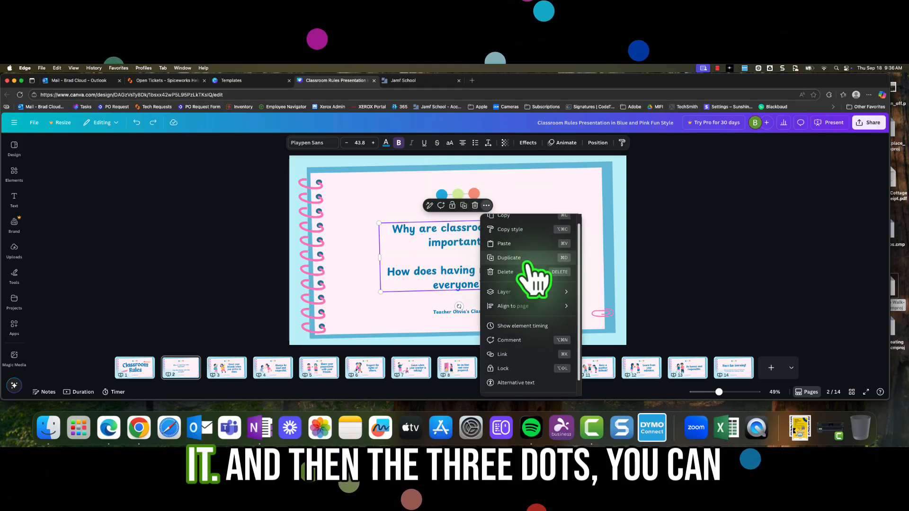
pyautogui.scroll(-1, 527, 265)
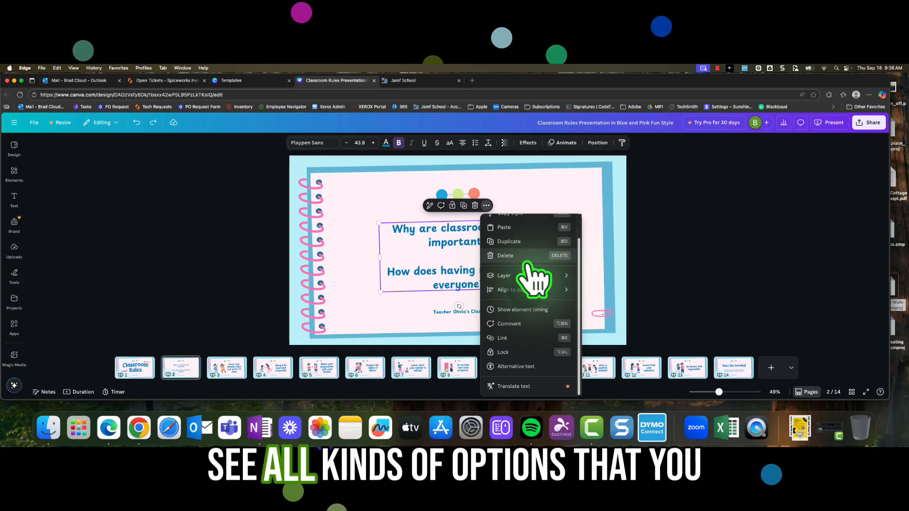
pyautogui.click(544, 197)
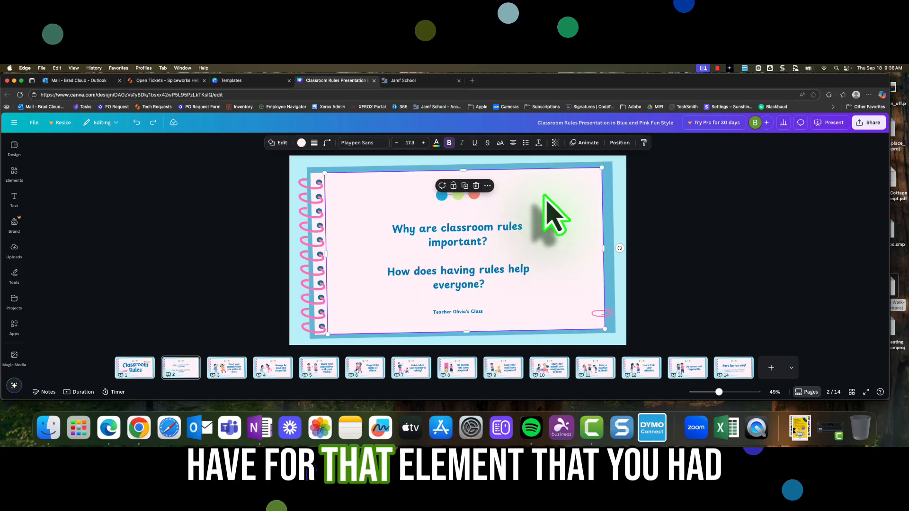
# - Set the question text box's transparency to 100
pyautogui.click(498, 265)
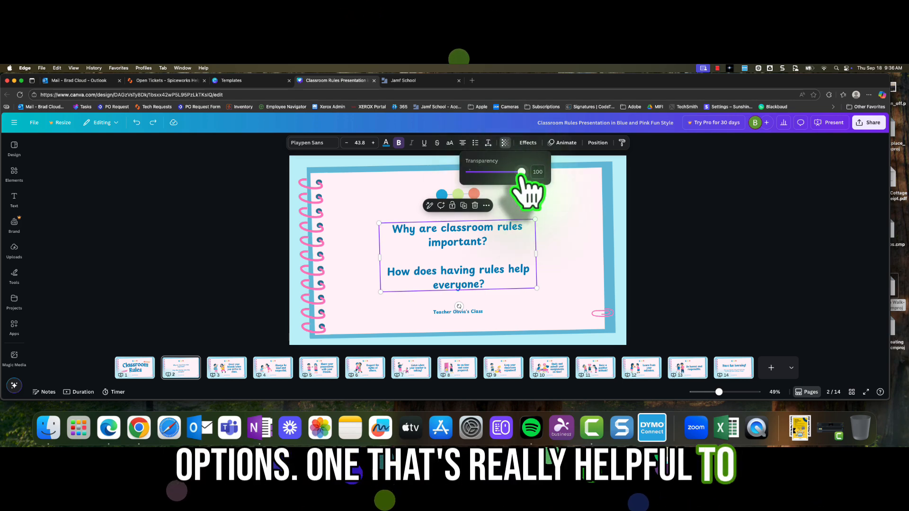
pyautogui.moveTo(507, 172)
pyautogui.mouseDown()
pyautogui.moveTo(491, 171)
pyautogui.moveTo(521, 172)
pyautogui.mouseUp()
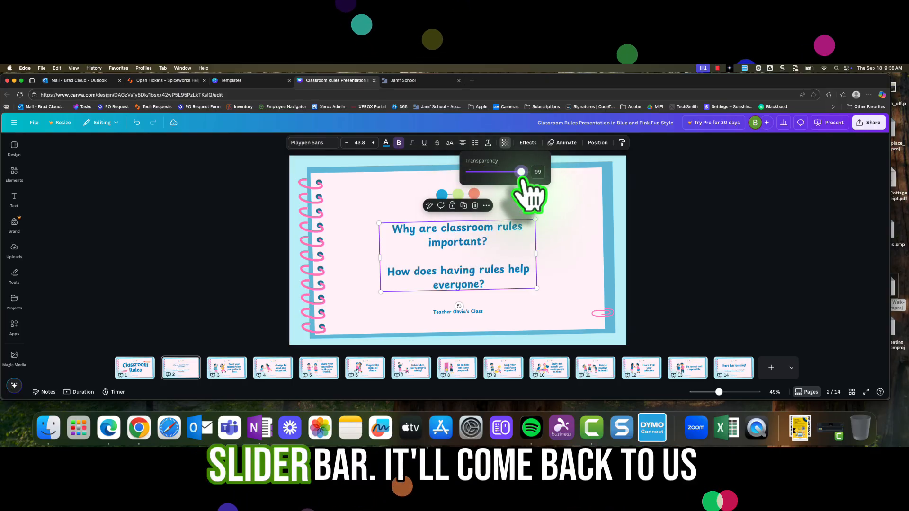
pyautogui.click(569, 182)
# - Apply the Lift effect to the question text with an intensity of 38
pyautogui.click(490, 224)
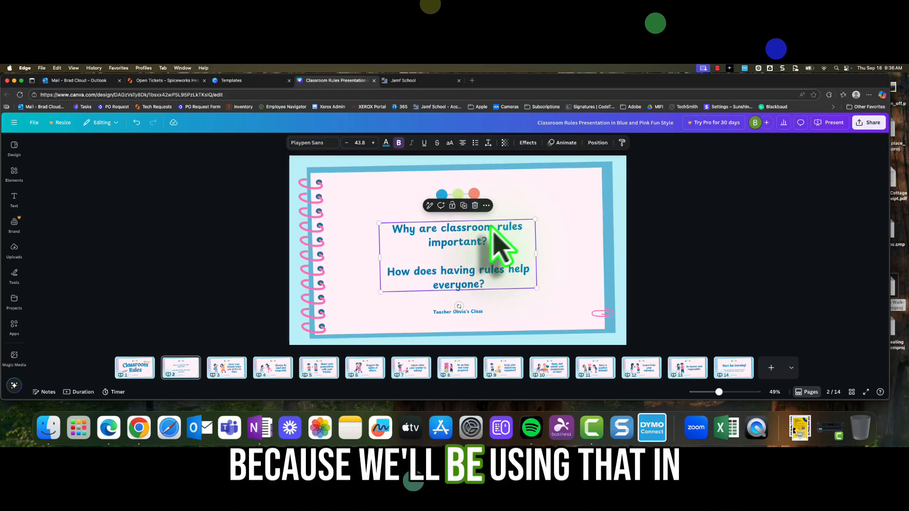
pyautogui.click(527, 143)
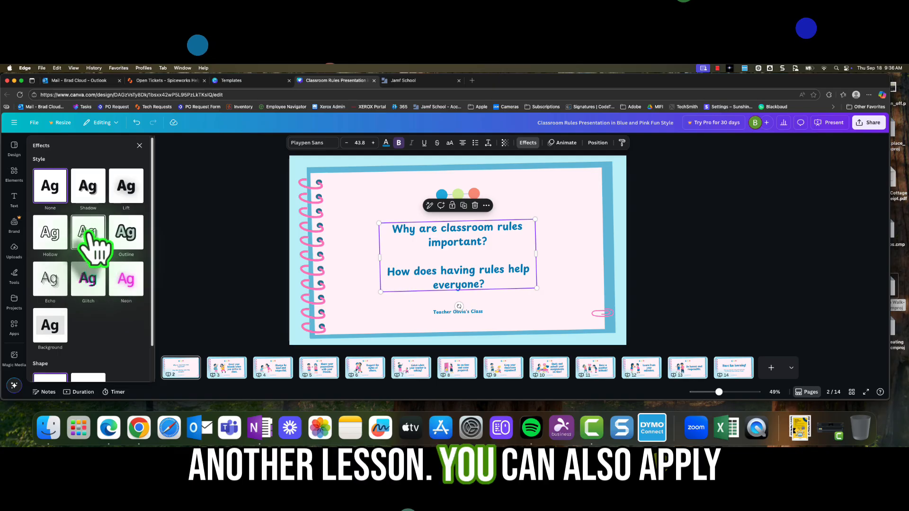
pyautogui.click(126, 187)
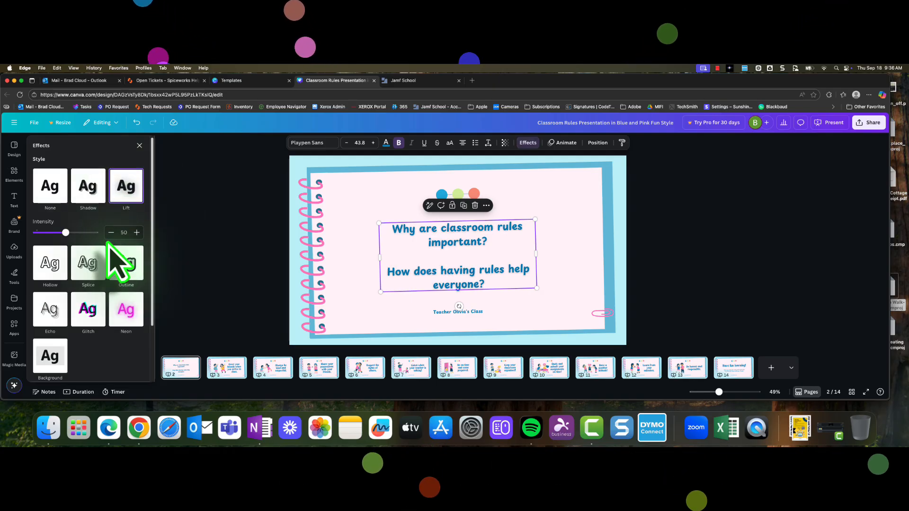
pyautogui.moveTo(66, 233)
pyautogui.mouseDown()
pyautogui.moveTo(83, 232)
pyautogui.moveTo(58, 233)
pyautogui.mouseUp()
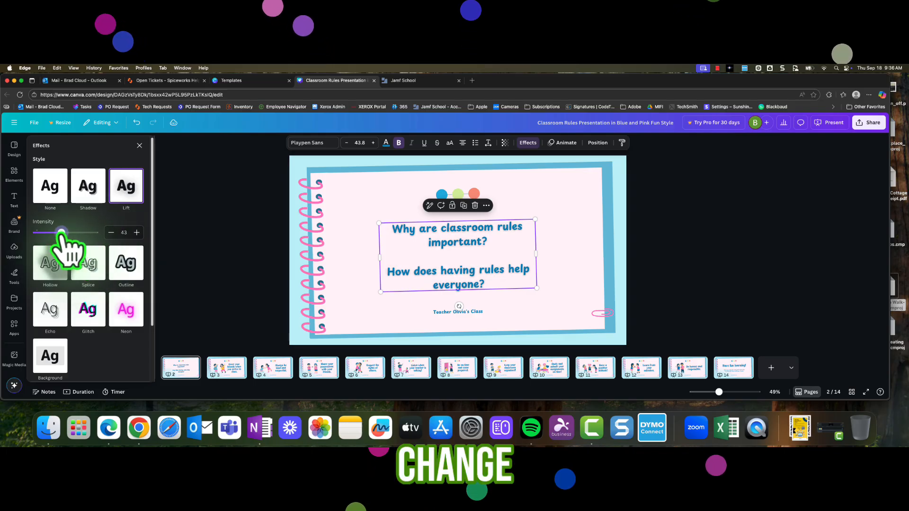
pyautogui.scroll(-3, 105, 286)
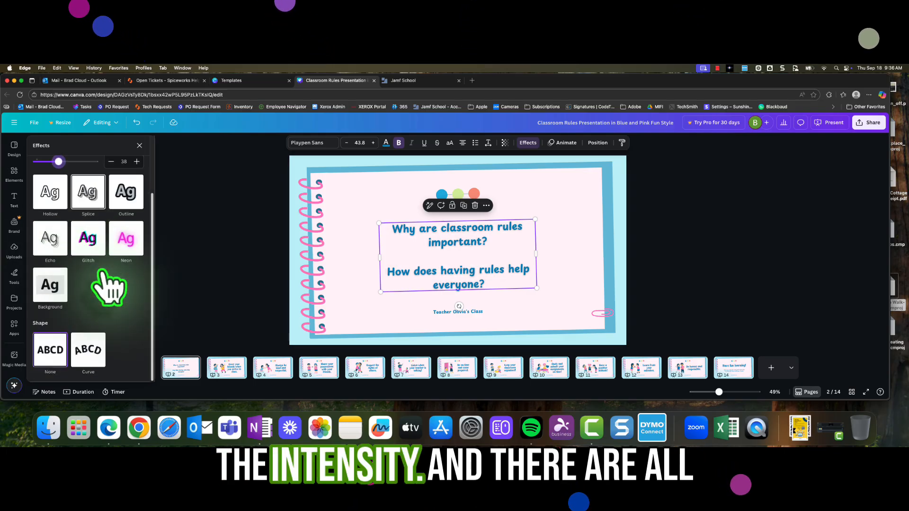
pyautogui.scroll(3, 105, 285)
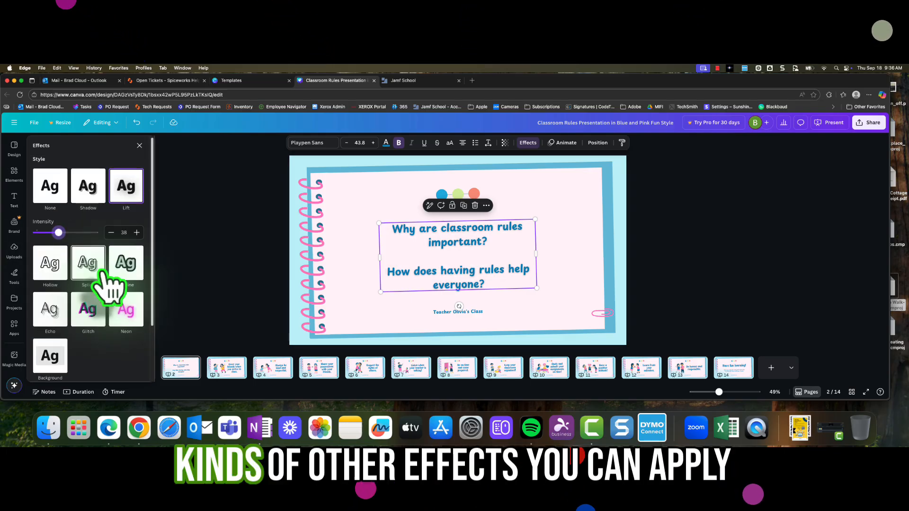
pyautogui.click(139, 146)
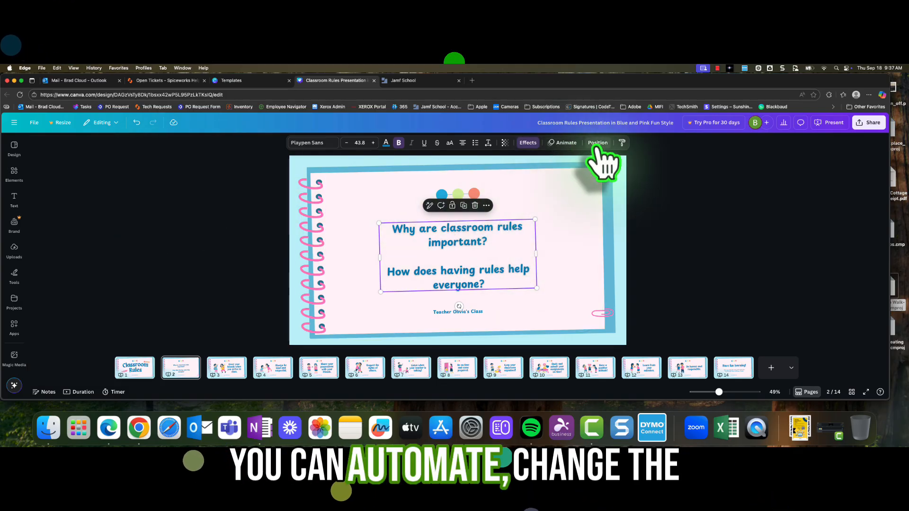
# - Resize the notebook page from its lower corner, then undo the resize
pyautogui.click(561, 265)
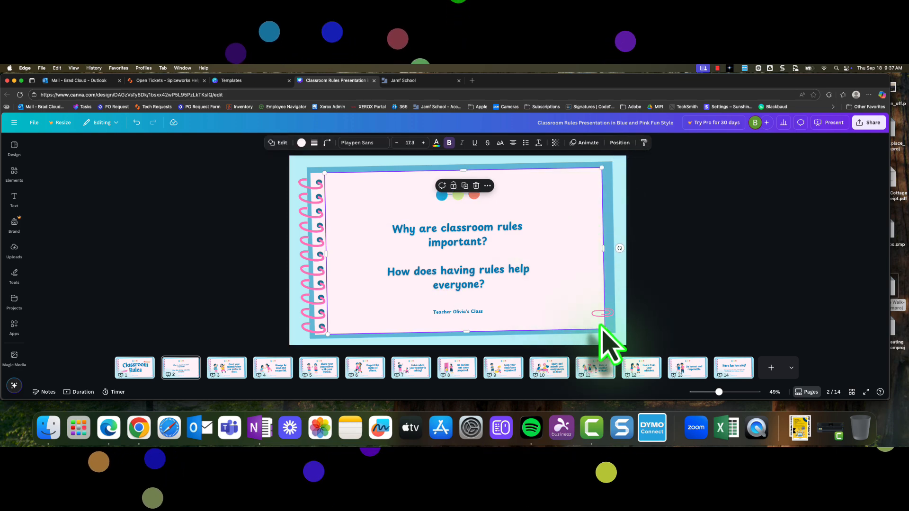
pyautogui.moveTo(603, 330); pyautogui.dragTo(570, 307)
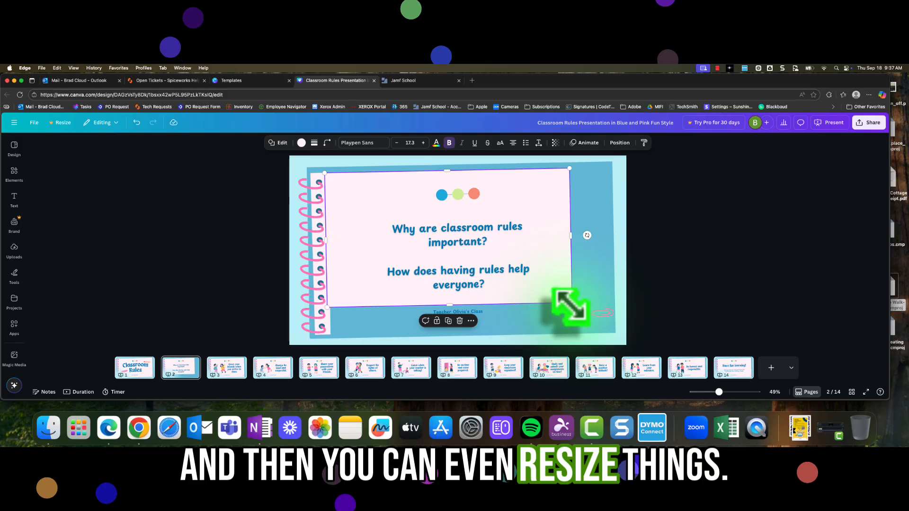
pyautogui.press('super+z')
# - Ungroup the paper clip graphic in the lower corner and group it again
pyautogui.click(610, 314)
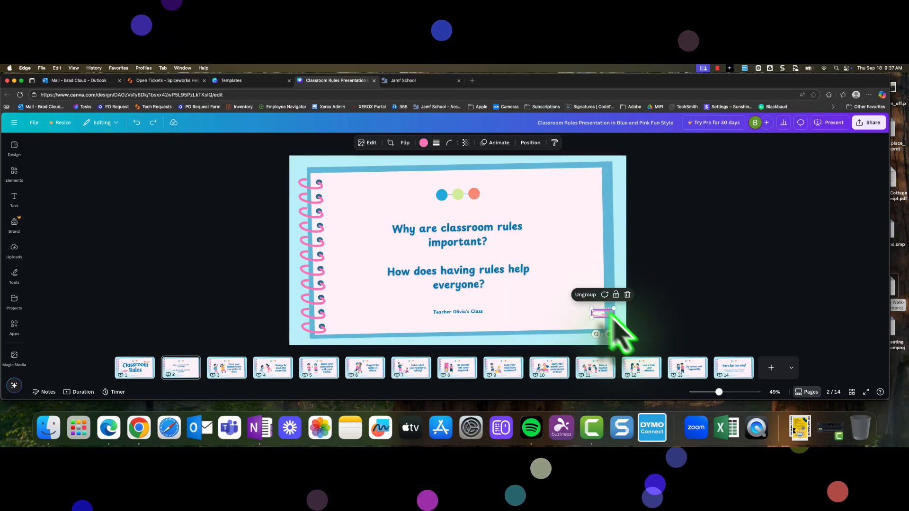
pyautogui.click(572, 319)
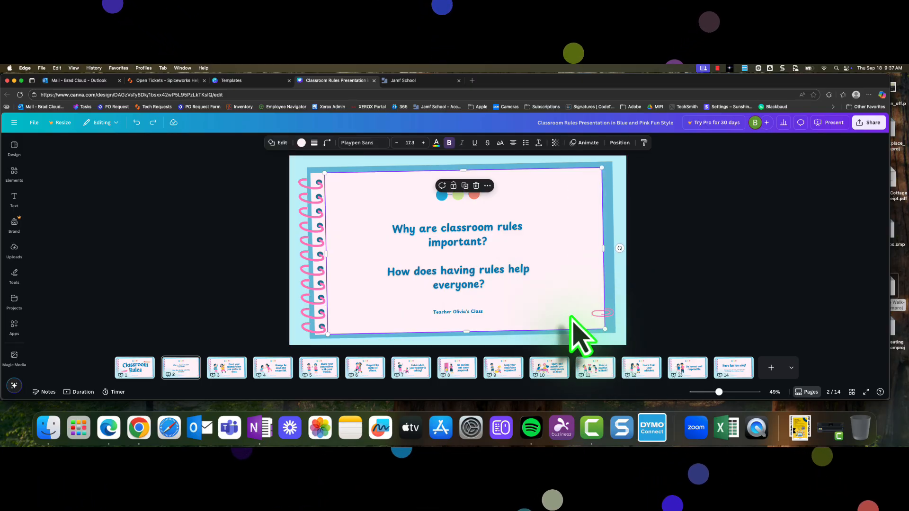
pyautogui.click(599, 315)
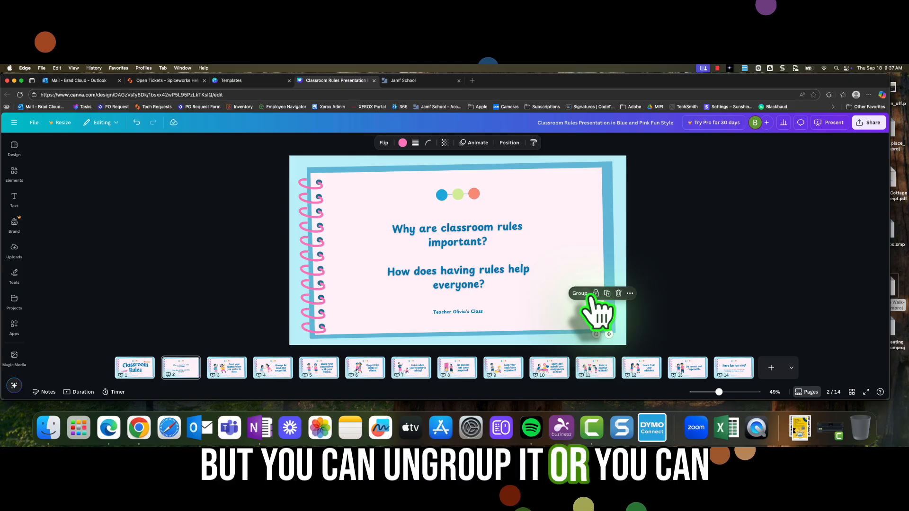
pyautogui.click(589, 296)
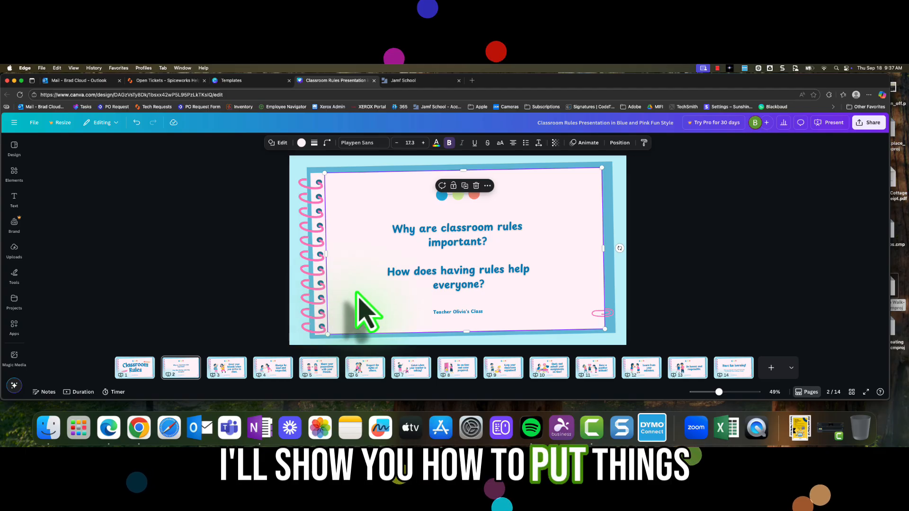
# - Select the question text together with the class name line below it and group them
pyautogui.click(468, 311)
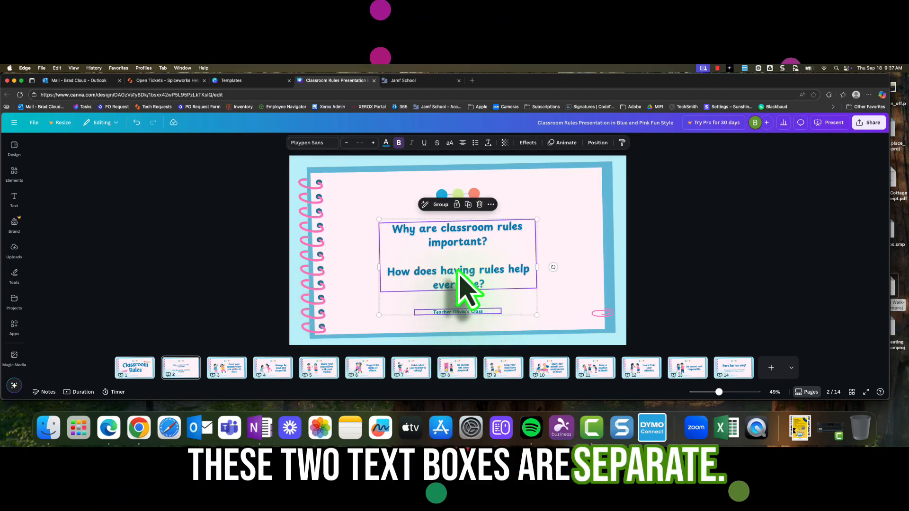
pyautogui.click(441, 205)
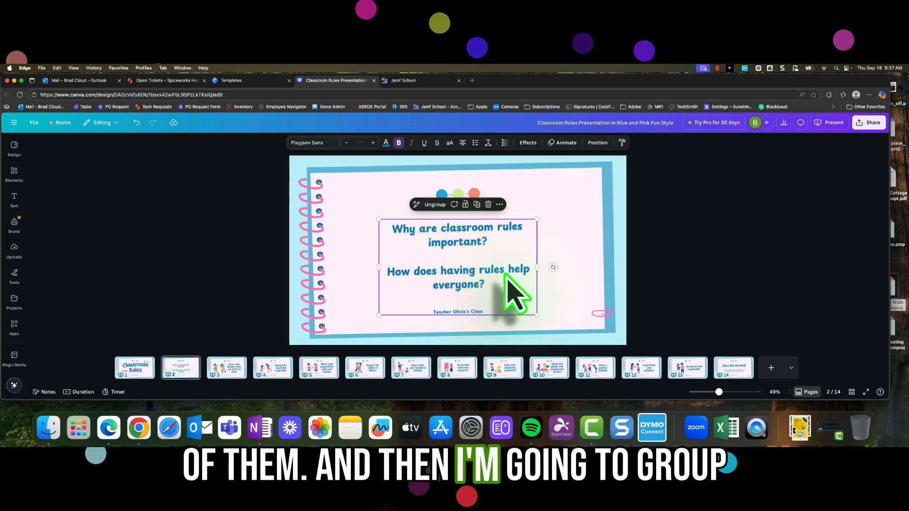
pyautogui.moveTo(487, 294); pyautogui.dragTo(490, 274)
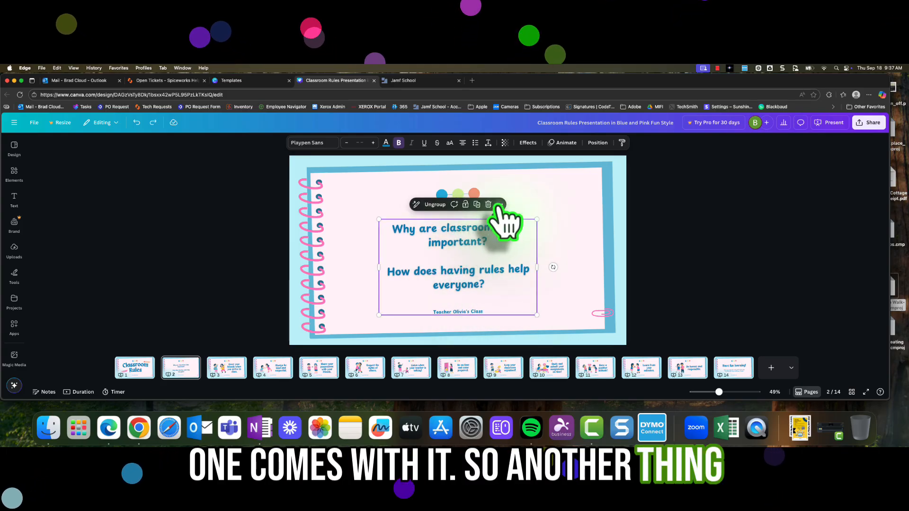
pyautogui.click(574, 248)
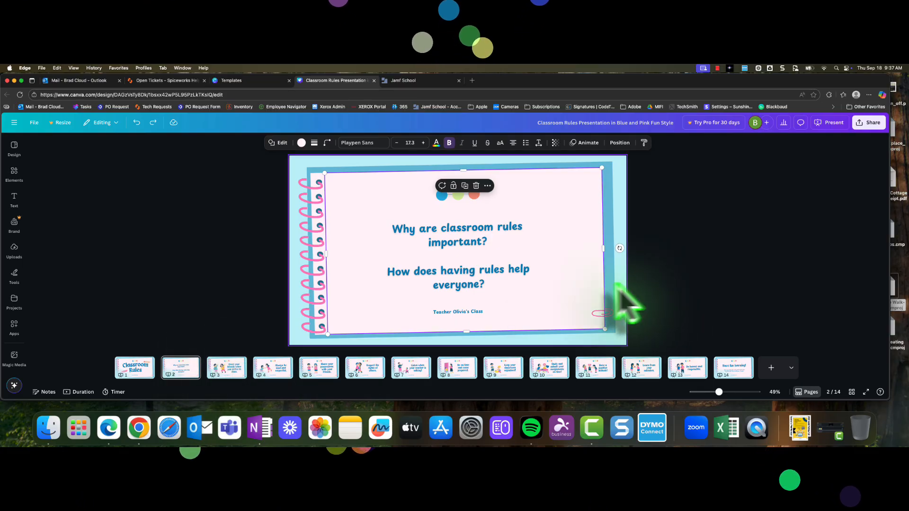
# - Search the elements for exclamation mark and add a black exclamation-mark graphic from the Graphics results
pyautogui.click(14, 173)
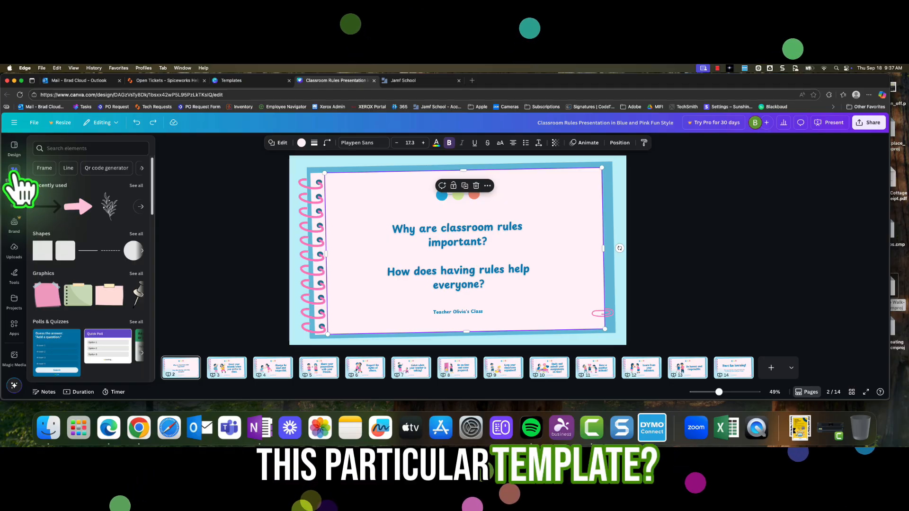
pyautogui.click(63, 149)
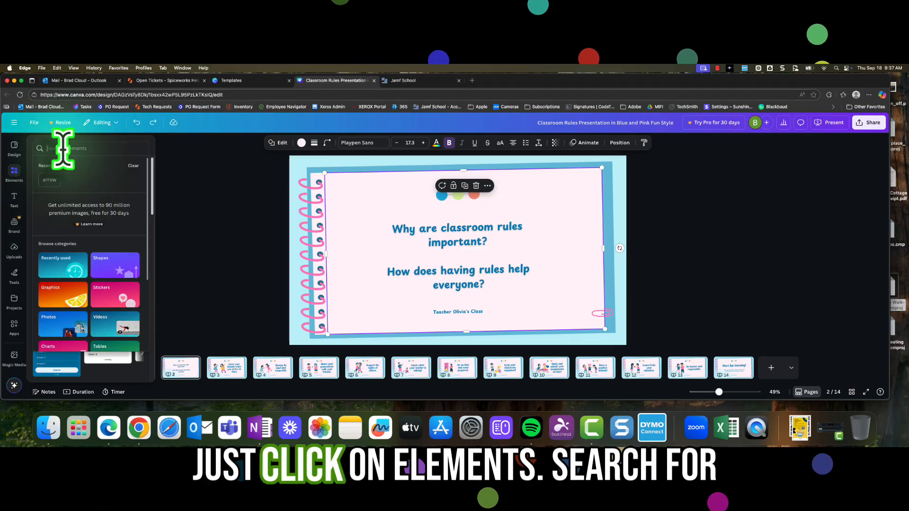
pyautogui.write('exc')
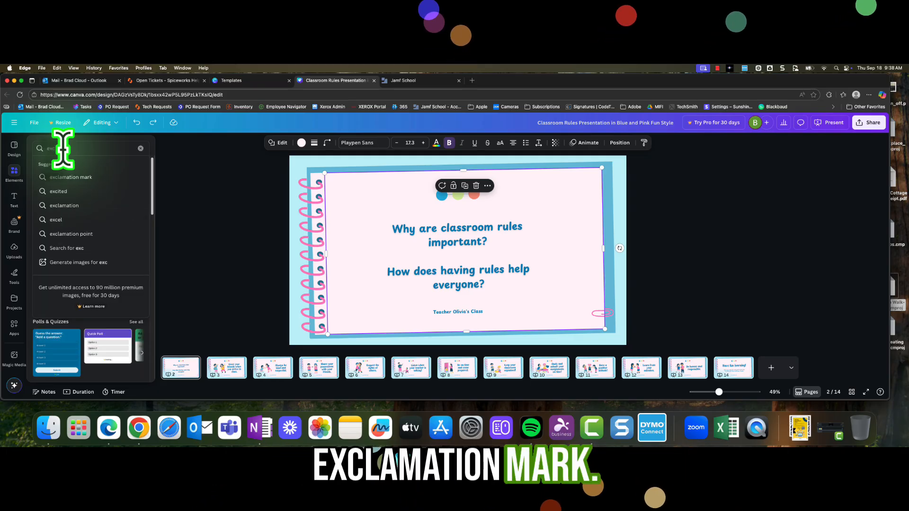
pyautogui.click(57, 178)
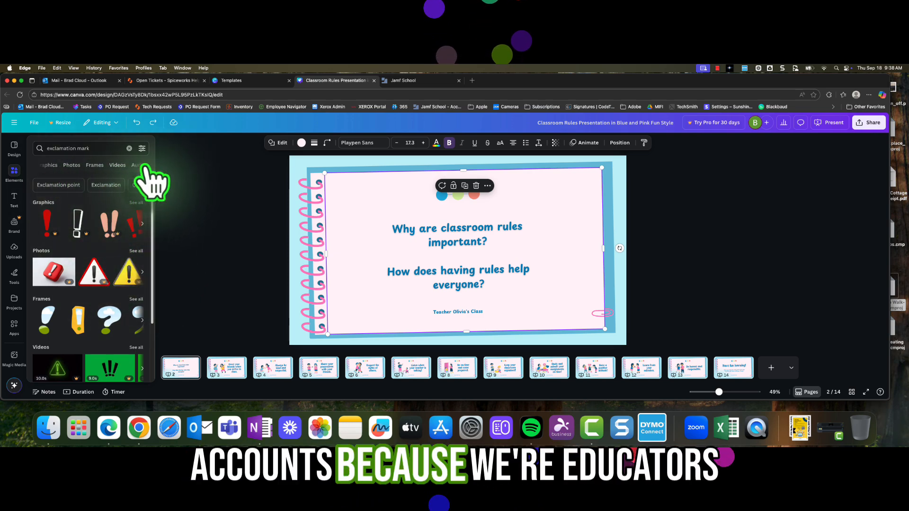
pyautogui.click(144, 165)
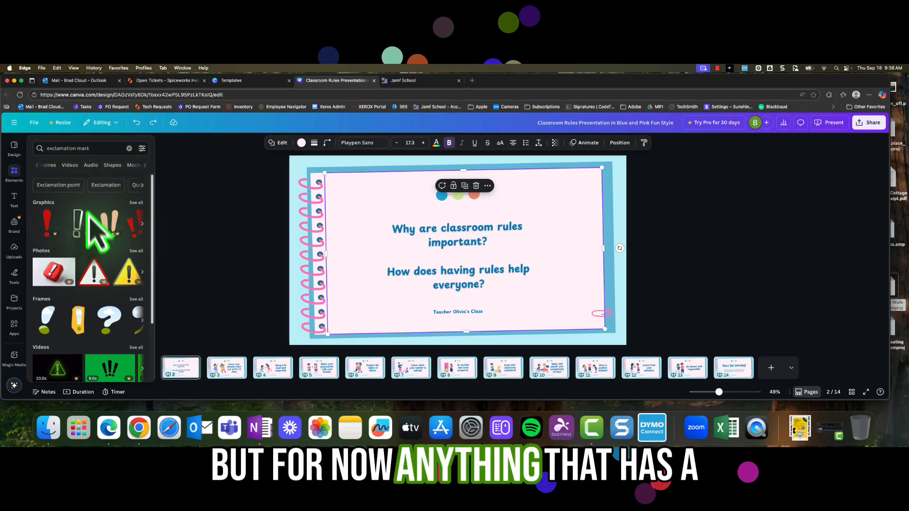
pyautogui.scroll(-3, 112, 284)
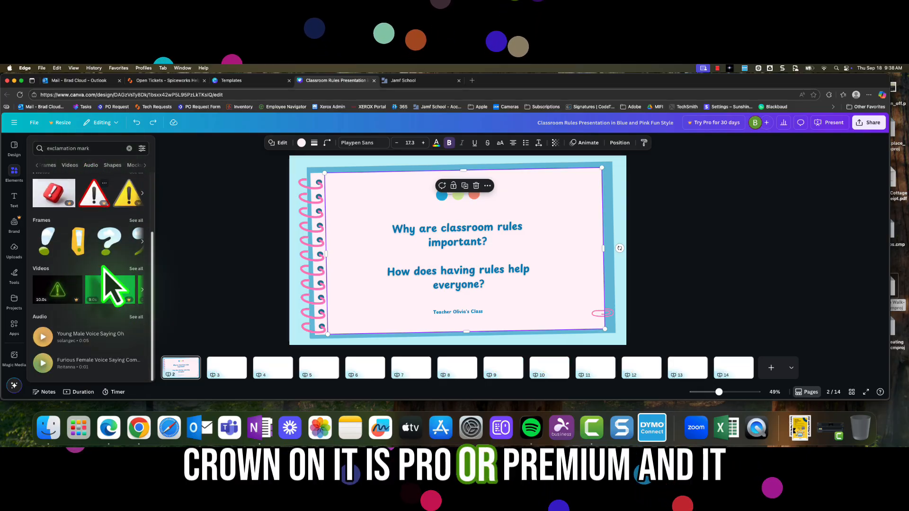
pyautogui.scroll(3, 120, 331)
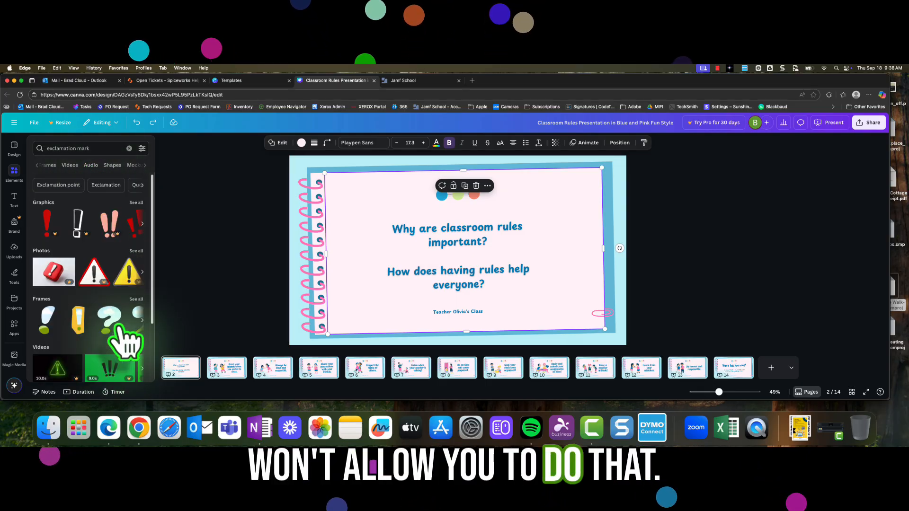
pyautogui.click(137, 203)
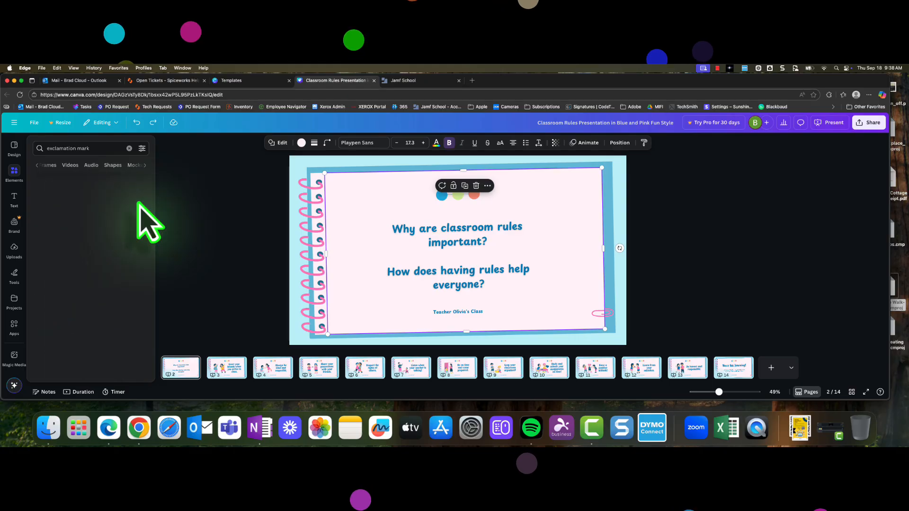
pyautogui.scroll(-2, 116, 308)
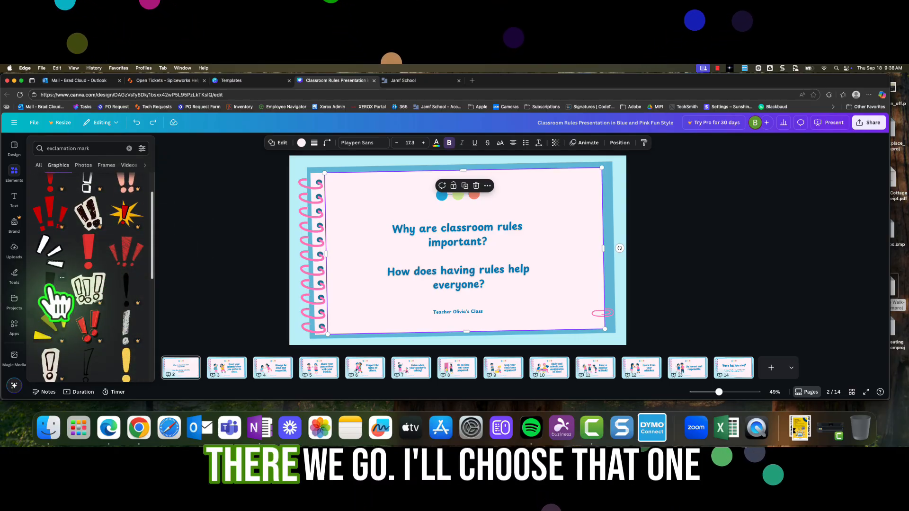
pyautogui.click(49, 289)
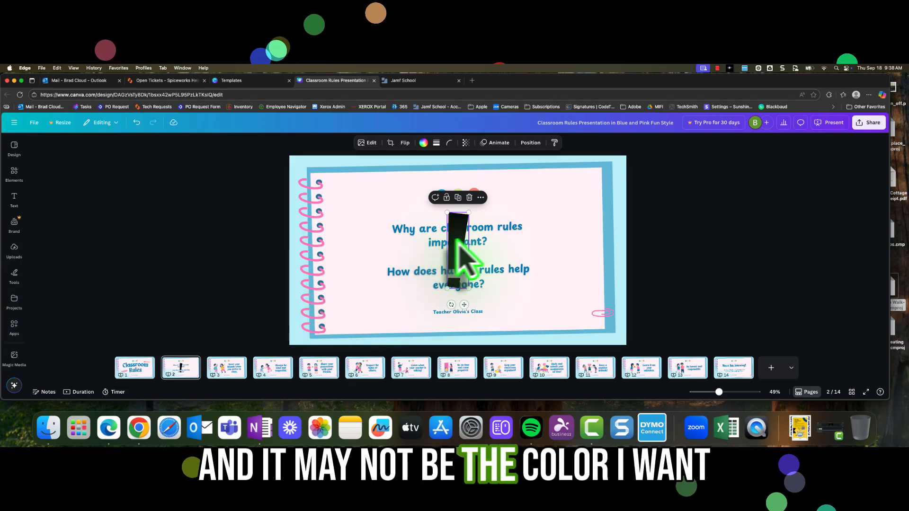
# - Move the exclamation mark to the right side of the page and recolour it with the pink sampled from the spiral binding
pyautogui.moveTo(457, 242); pyautogui.dragTo(572, 243)
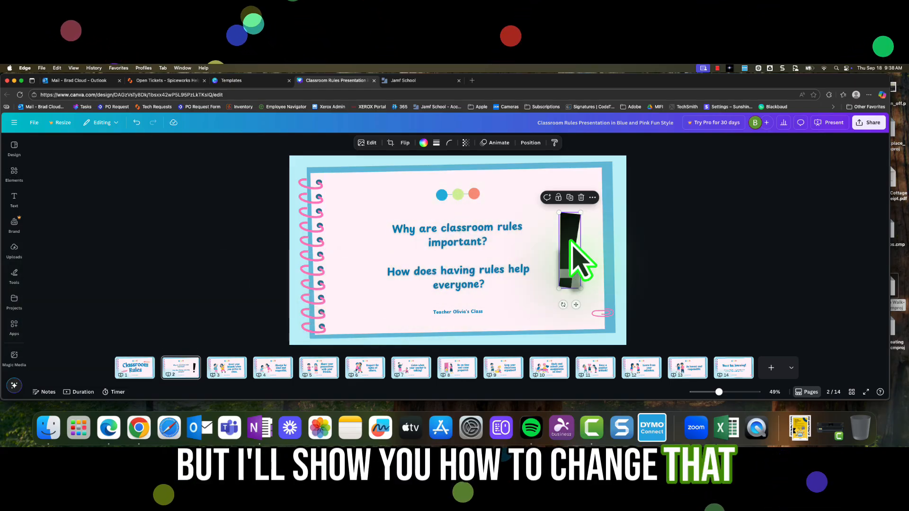
pyautogui.click(423, 143)
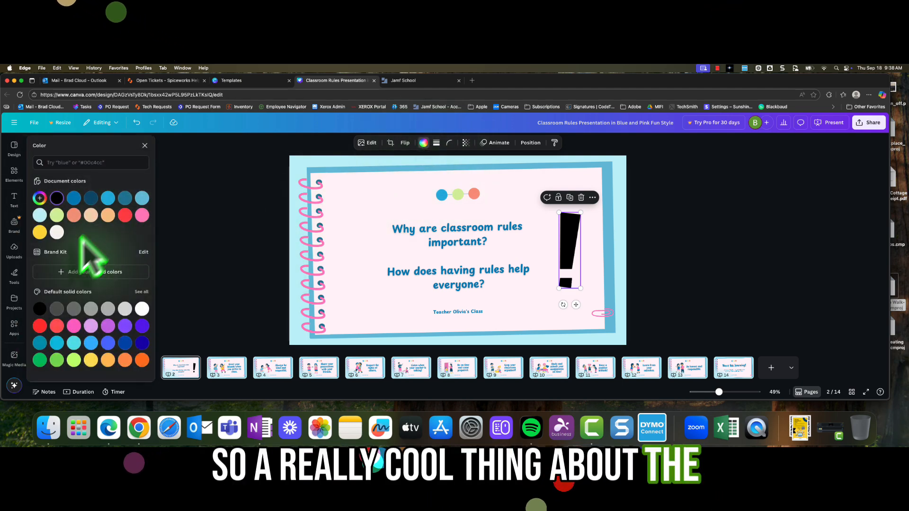
pyautogui.click(40, 199)
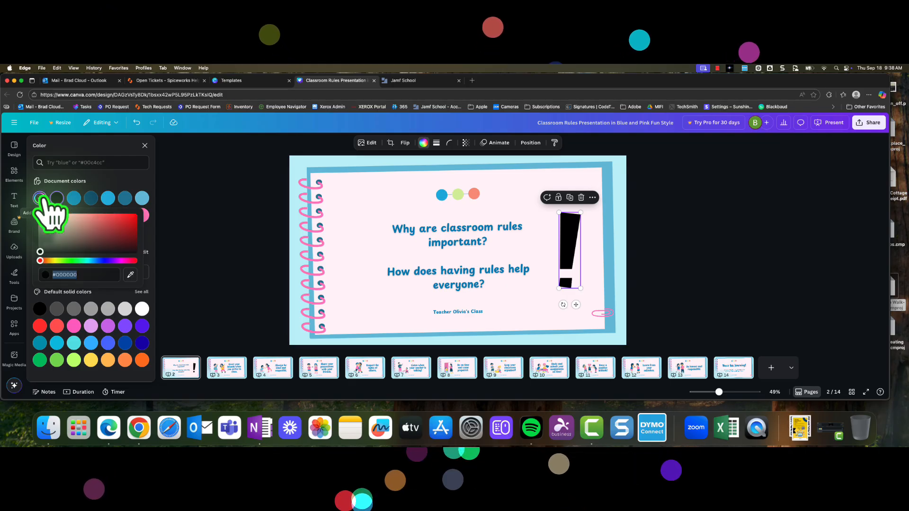
pyautogui.click(131, 275)
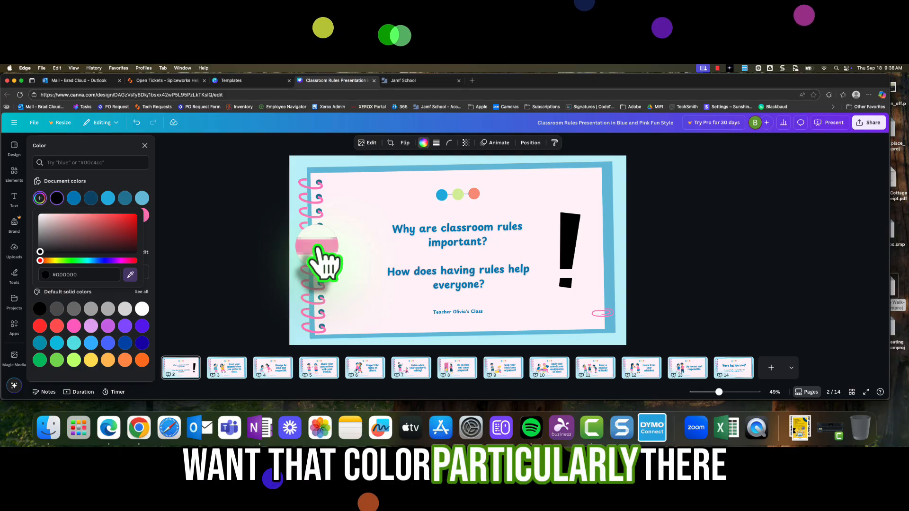
pyautogui.click(317, 248)
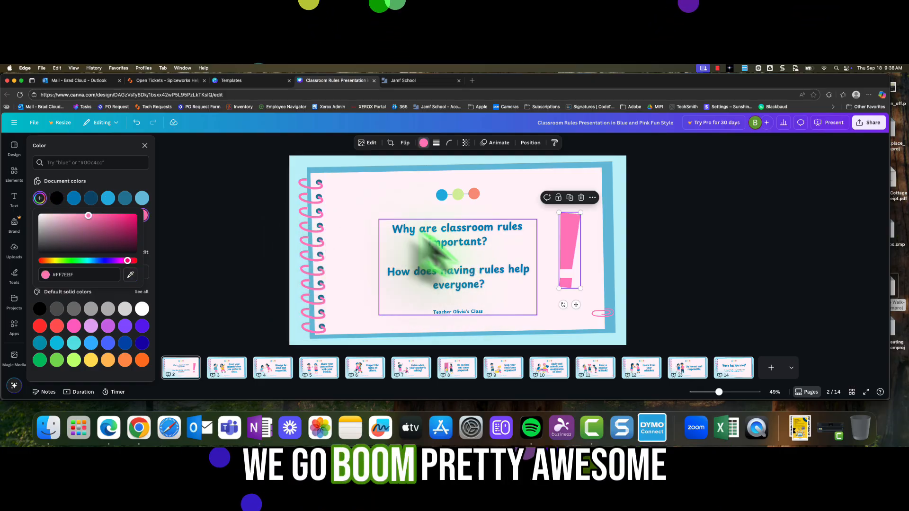
# - Add the GLOW font-combination text, shrink it and place it in the page's upper-left corner
pyautogui.click(386, 226)
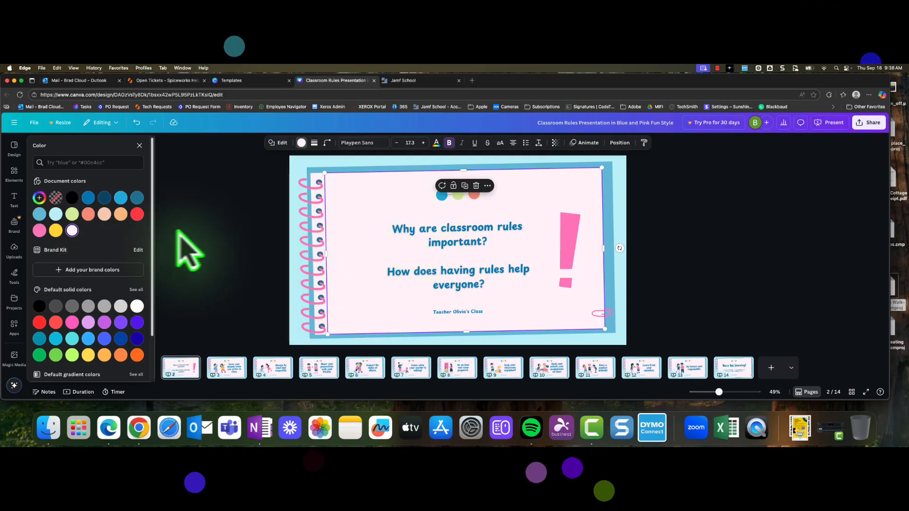
pyautogui.click(14, 173)
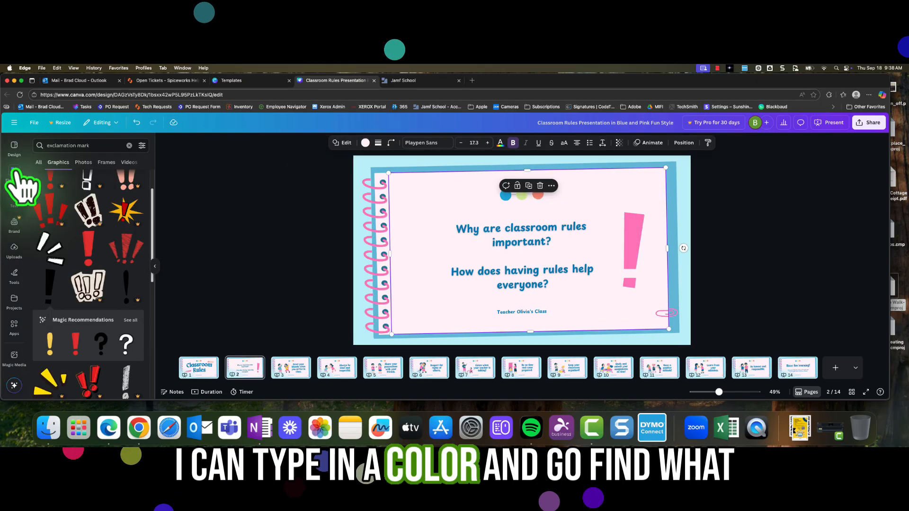
pyautogui.click(129, 145)
pyautogui.click(15, 199)
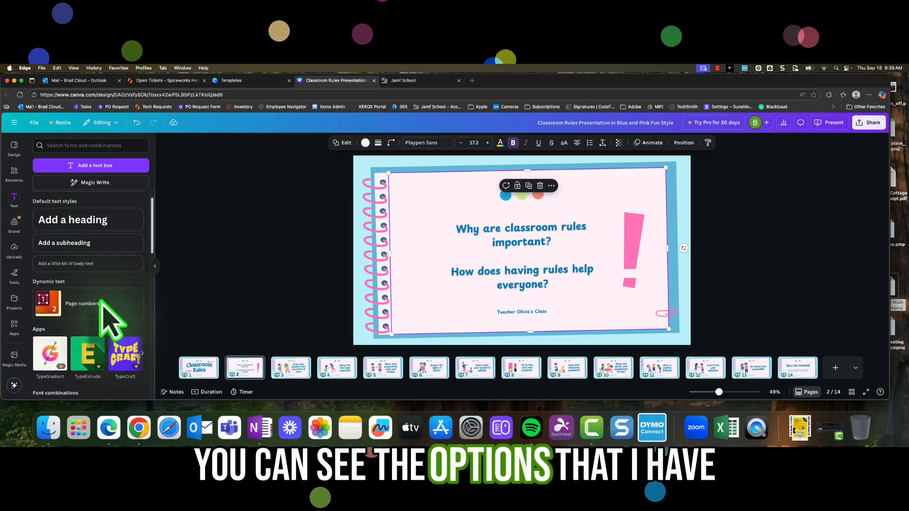
pyautogui.scroll(-2, 106, 324)
pyautogui.scroll(-4, 100, 304)
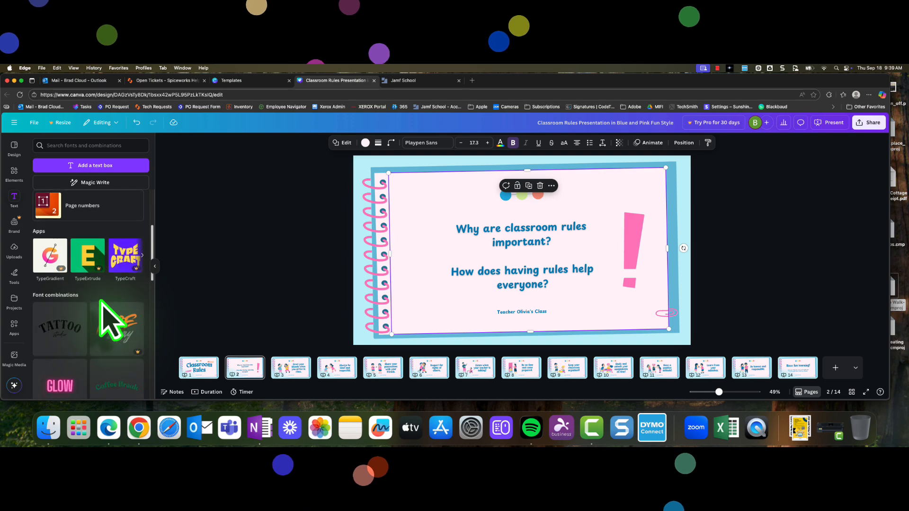
pyautogui.scroll(-1, 101, 308)
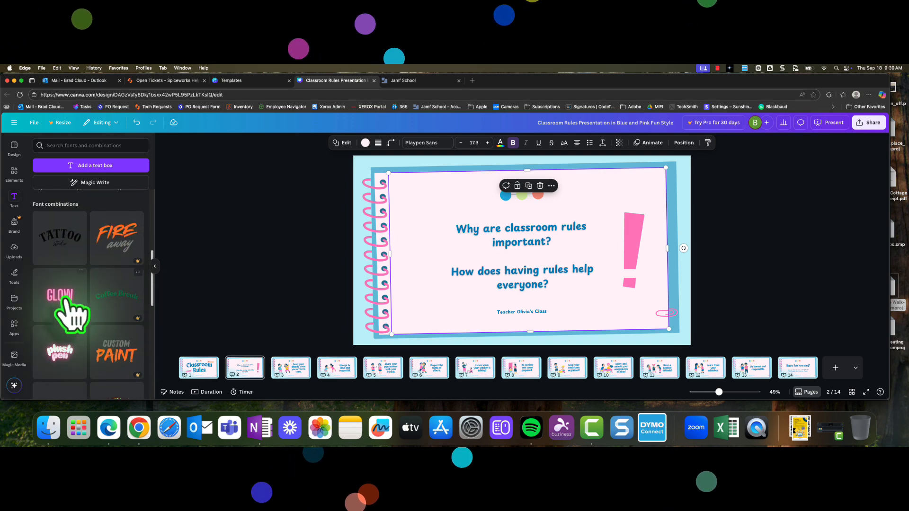
pyautogui.click(66, 303)
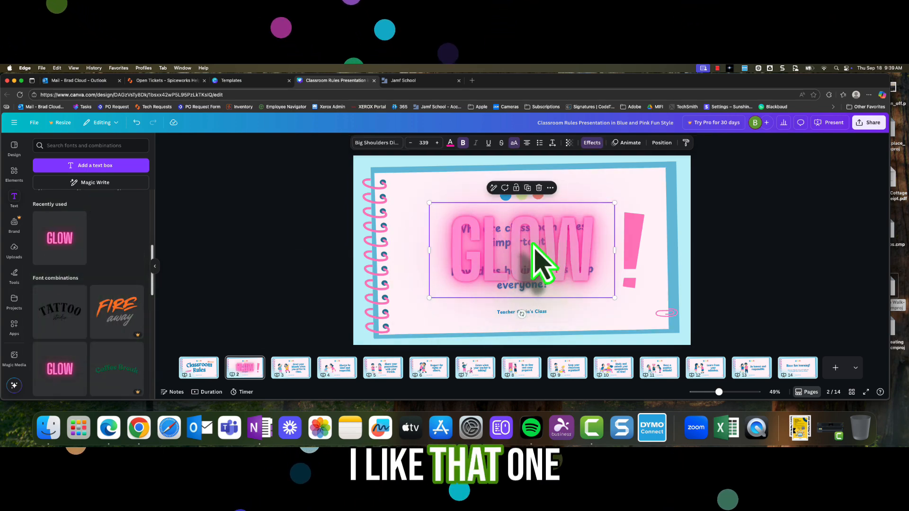
pyautogui.moveTo(614, 203); pyautogui.dragTo(493, 261)
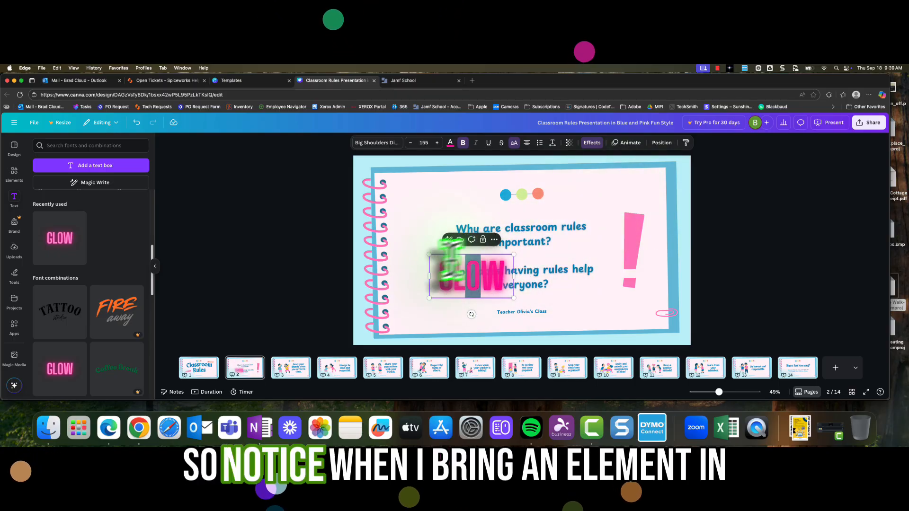
pyautogui.moveTo(450, 290); pyautogui.dragTo(415, 197)
pyautogui.click(427, 274)
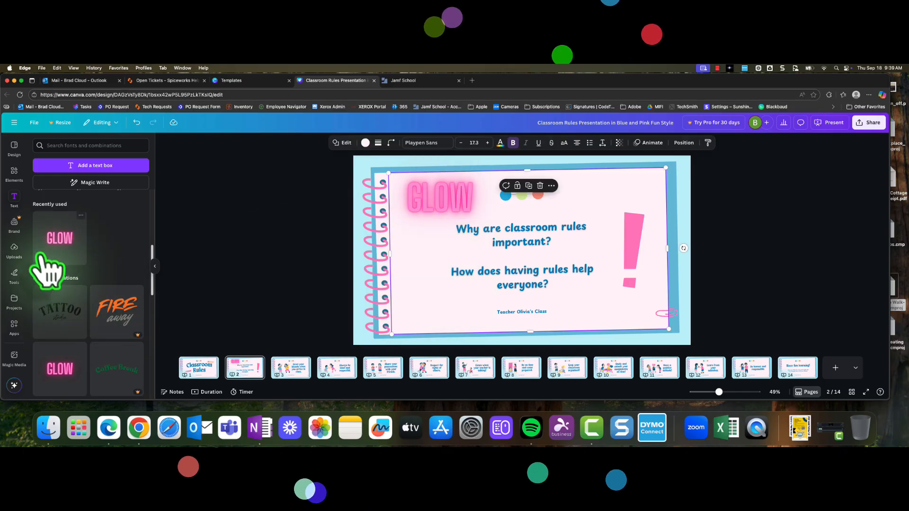
# - Insert the previously uploaded Canva logo image and shrink it into the lower-left corner of the page
pyautogui.click(14, 250)
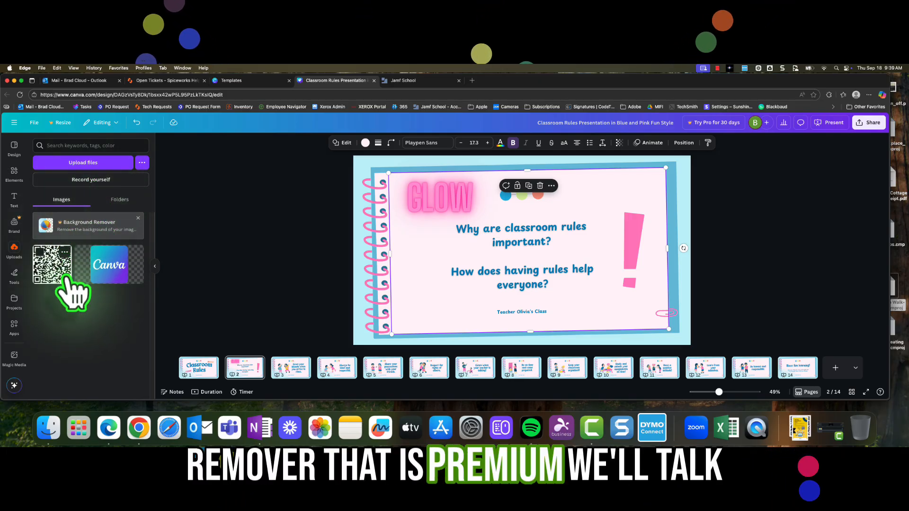
pyautogui.click(114, 275)
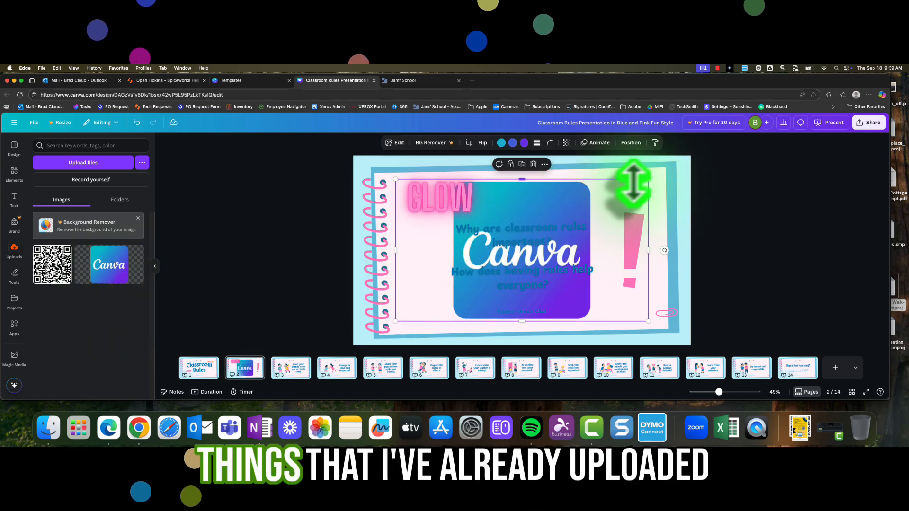
pyautogui.moveTo(646, 180); pyautogui.dragTo(466, 289)
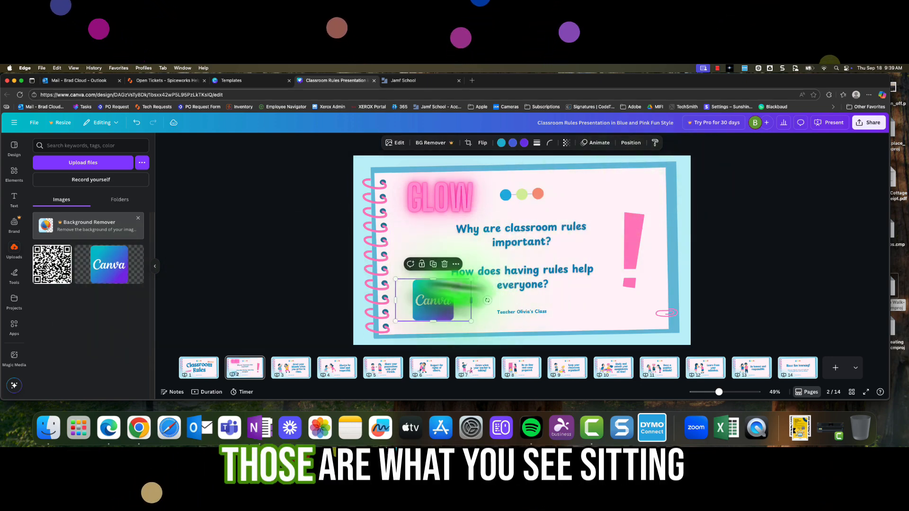
pyautogui.click(82, 163)
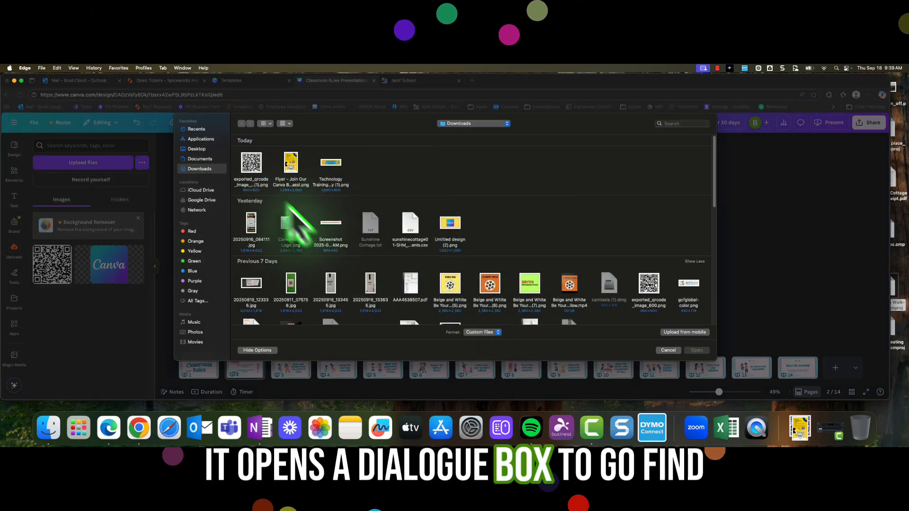
pyautogui.click(668, 350)
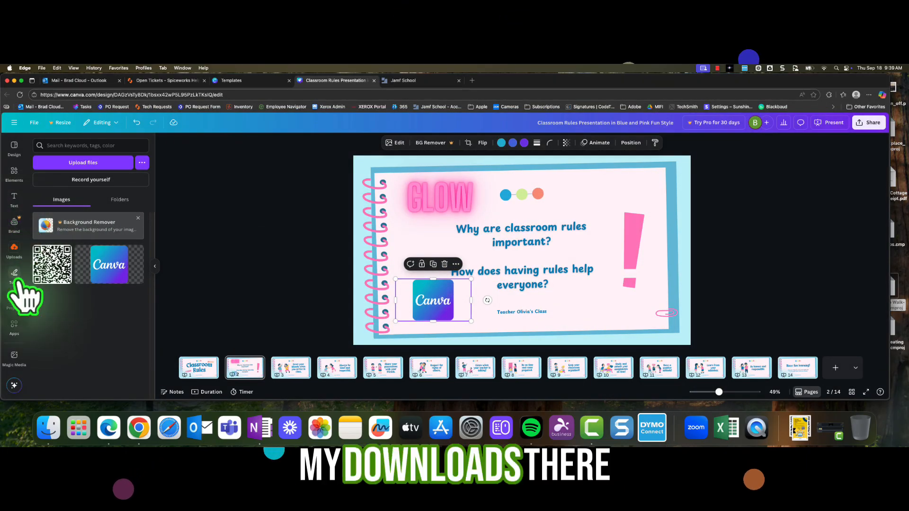
pyautogui.click(15, 276)
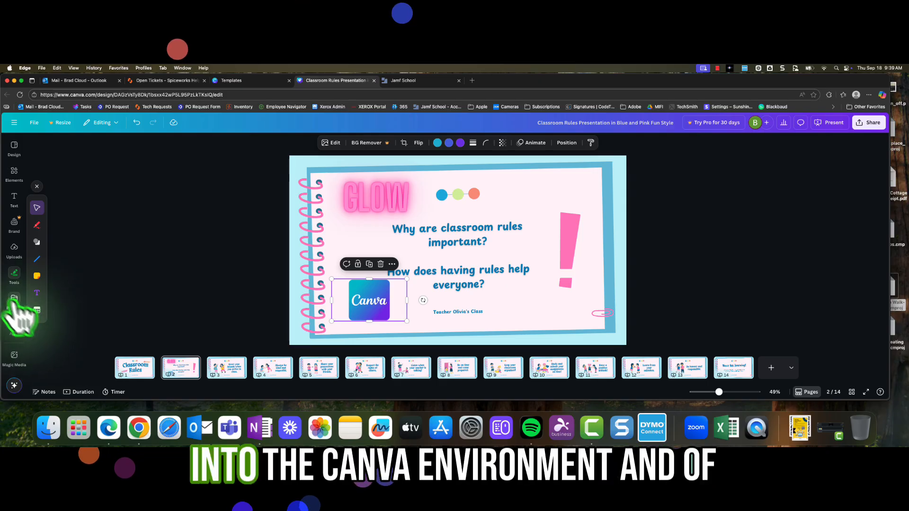
pyautogui.click(190, 270)
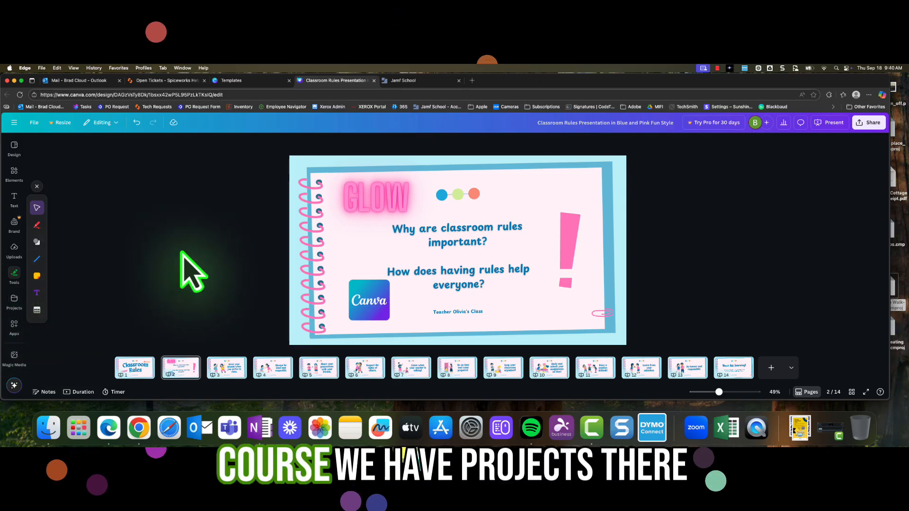
# - Browse through slides 3 to 8 of the presentation
pyautogui.click(228, 369)
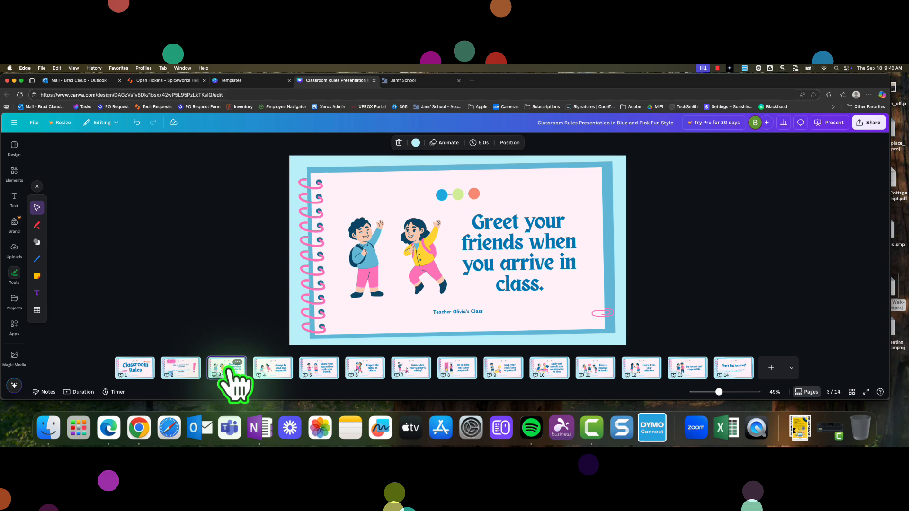
pyautogui.click(275, 372)
pyautogui.click(323, 370)
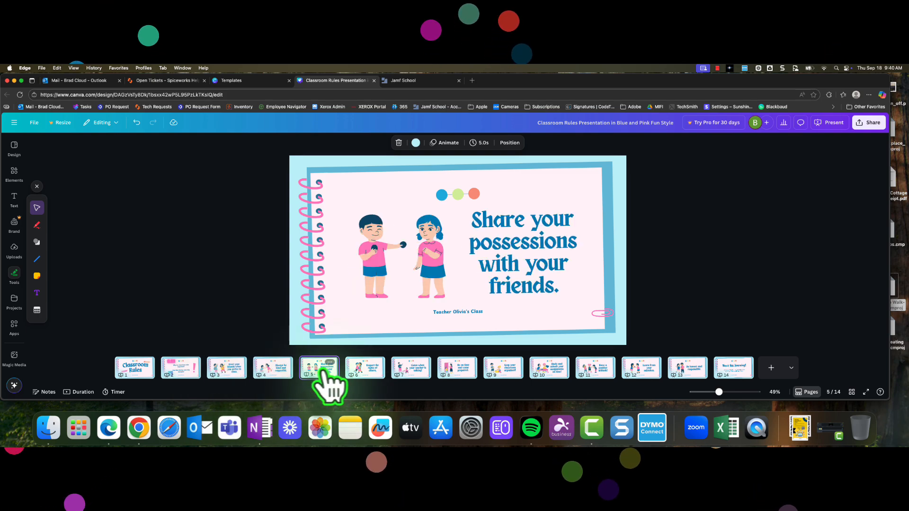
pyautogui.click(376, 370)
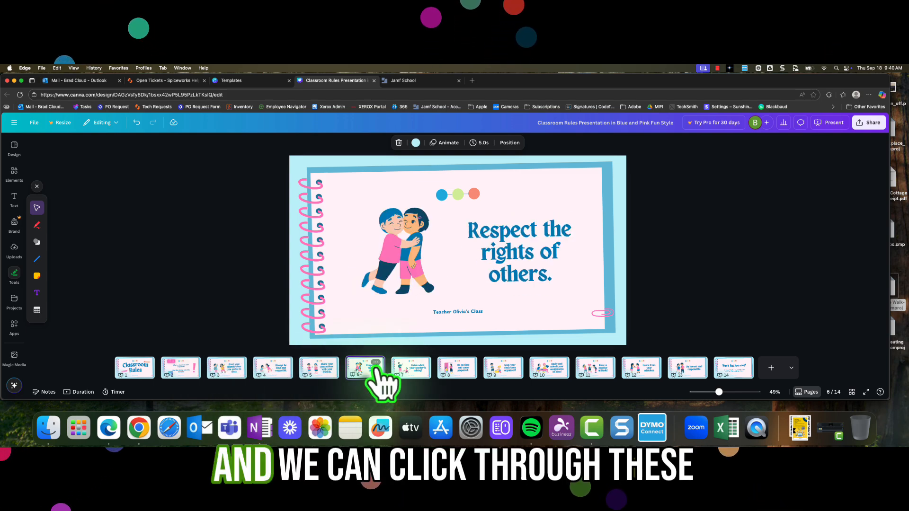
pyautogui.click(419, 372)
pyautogui.click(460, 372)
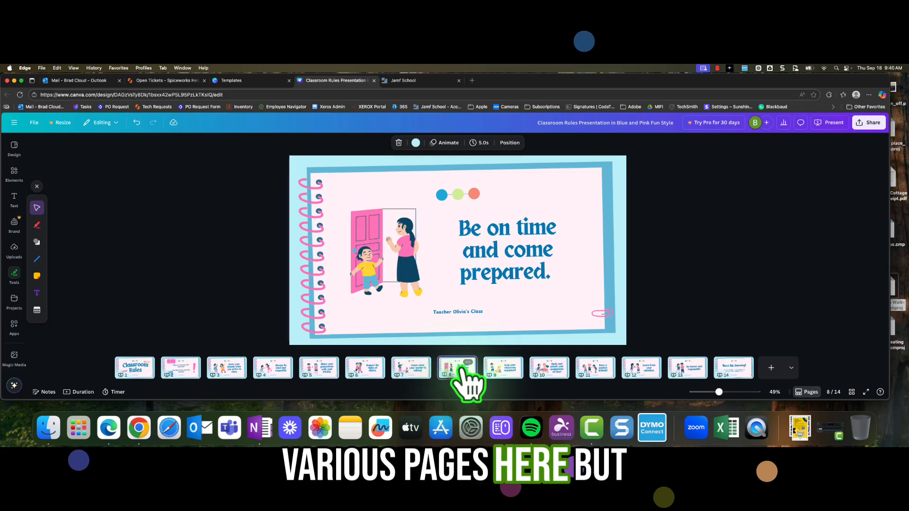
# - Preview the options for adding a new page type and zoom the canvas to 71%
pyautogui.click(791, 369)
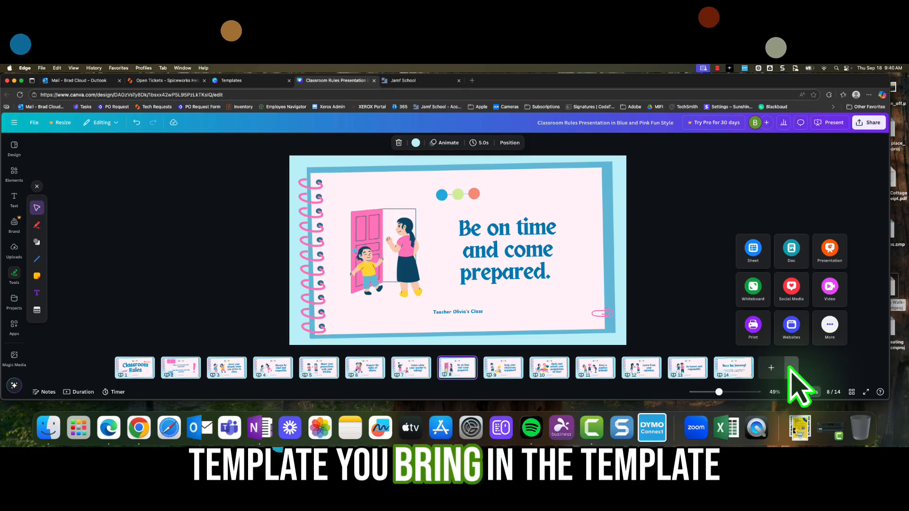
pyautogui.click(700, 311)
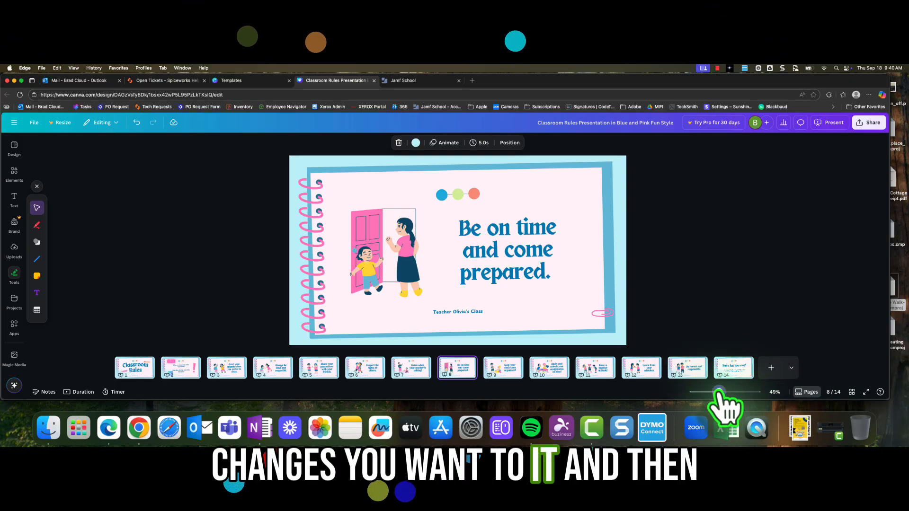
pyautogui.moveTo(719, 392)
pyautogui.mouseDown()
pyautogui.moveTo(699, 393)
pyautogui.moveTo(725, 393)
pyautogui.mouseUp()
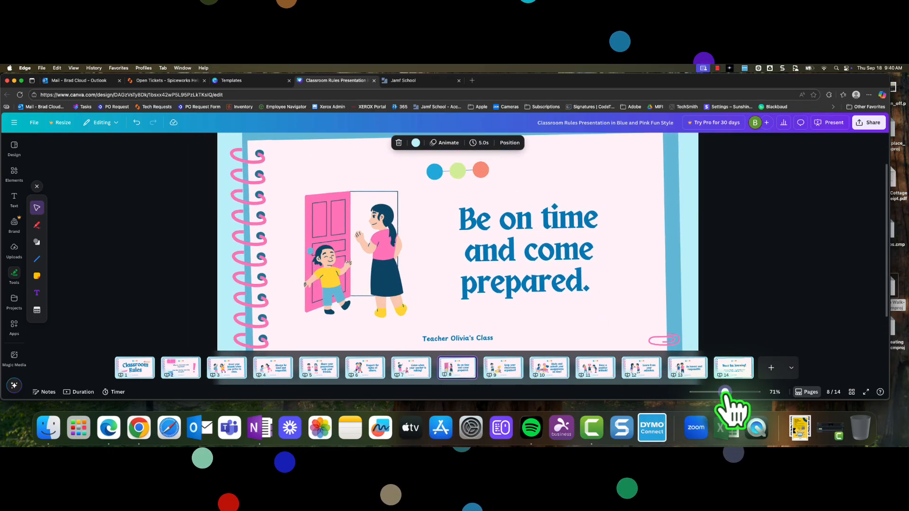
pyautogui.click(780, 306)
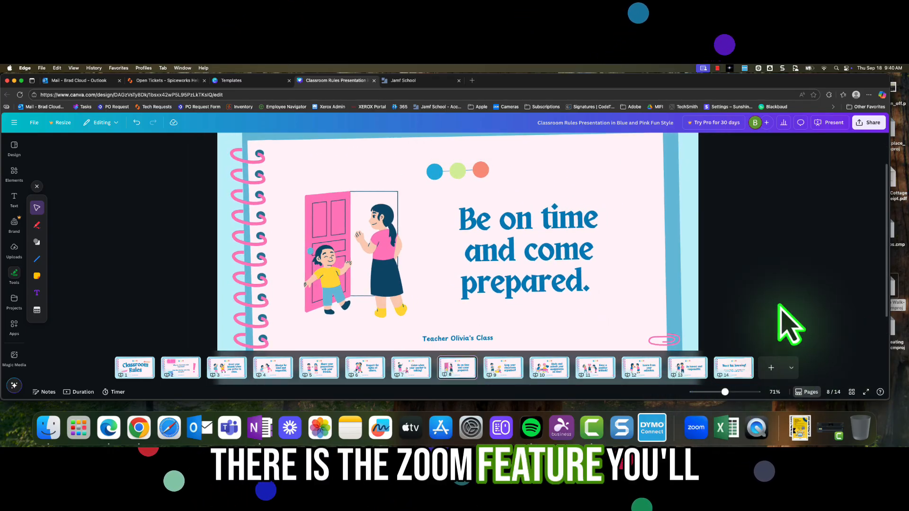